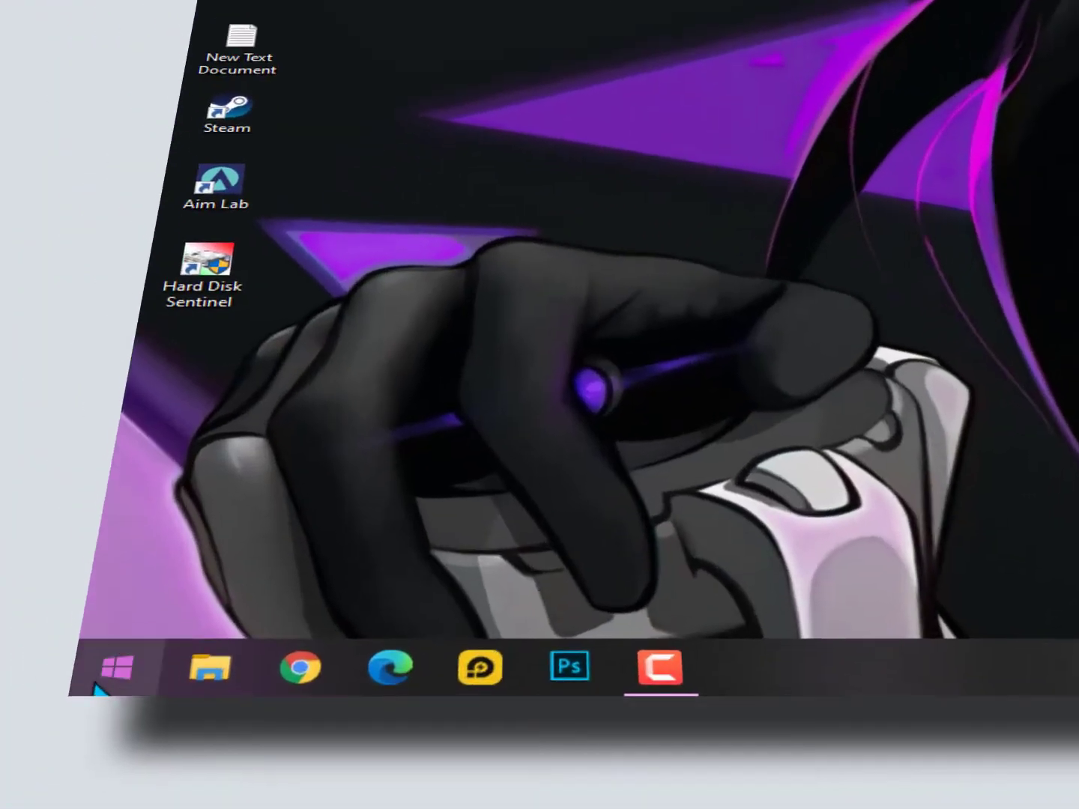
Step: Search for cmd and open Command Prompt as administrator
left_click(16, 795)
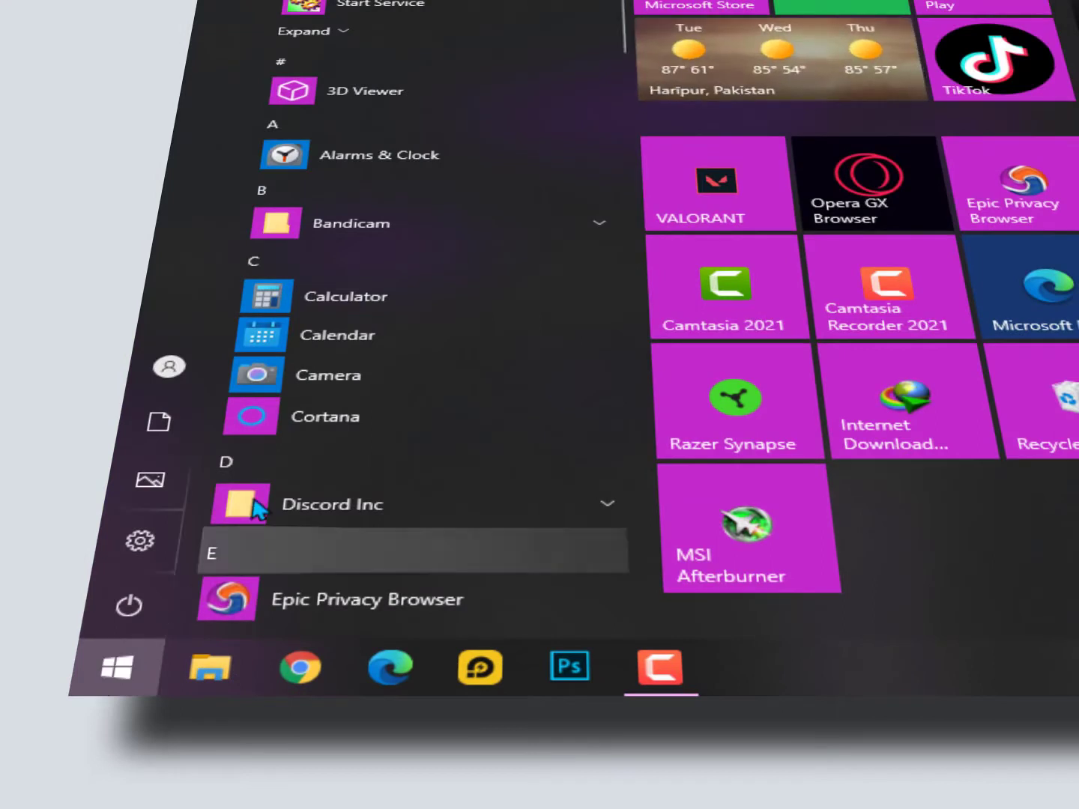
type("cmd")
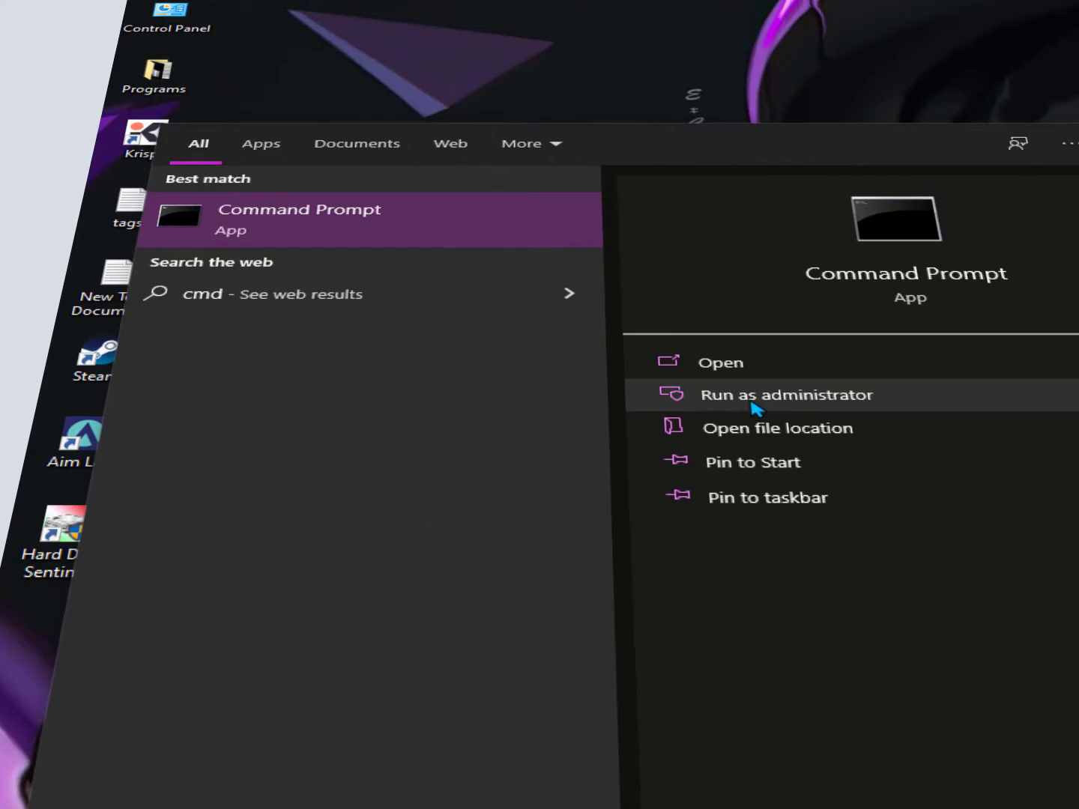
left_click(752, 402)
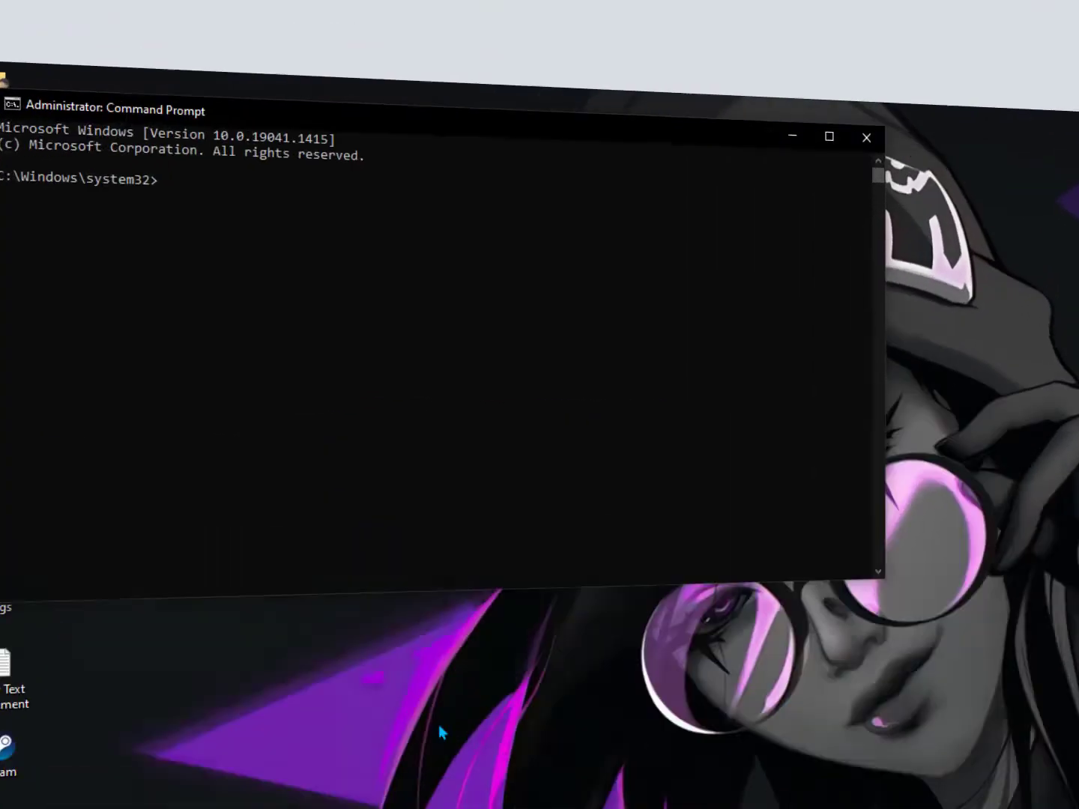
Step: Check the drive letters in This PC and run chkdsk d: in the administrator Command Prompt
type("chkdsk")
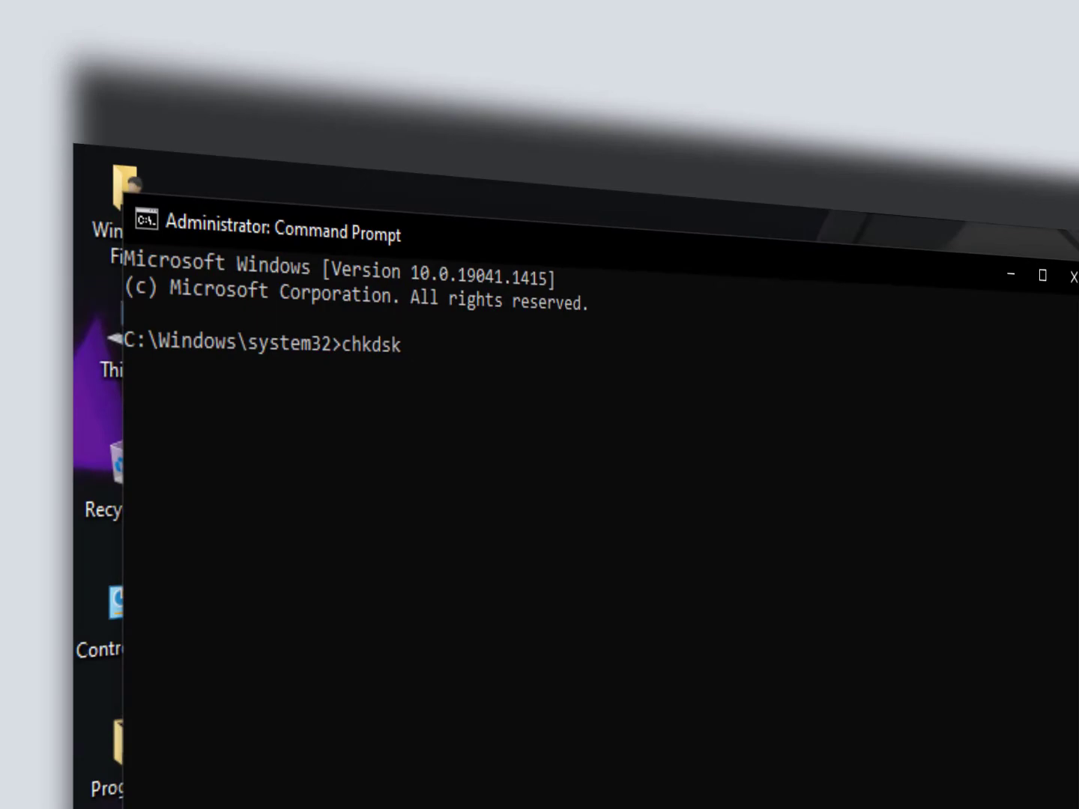
double_click(128, 341)
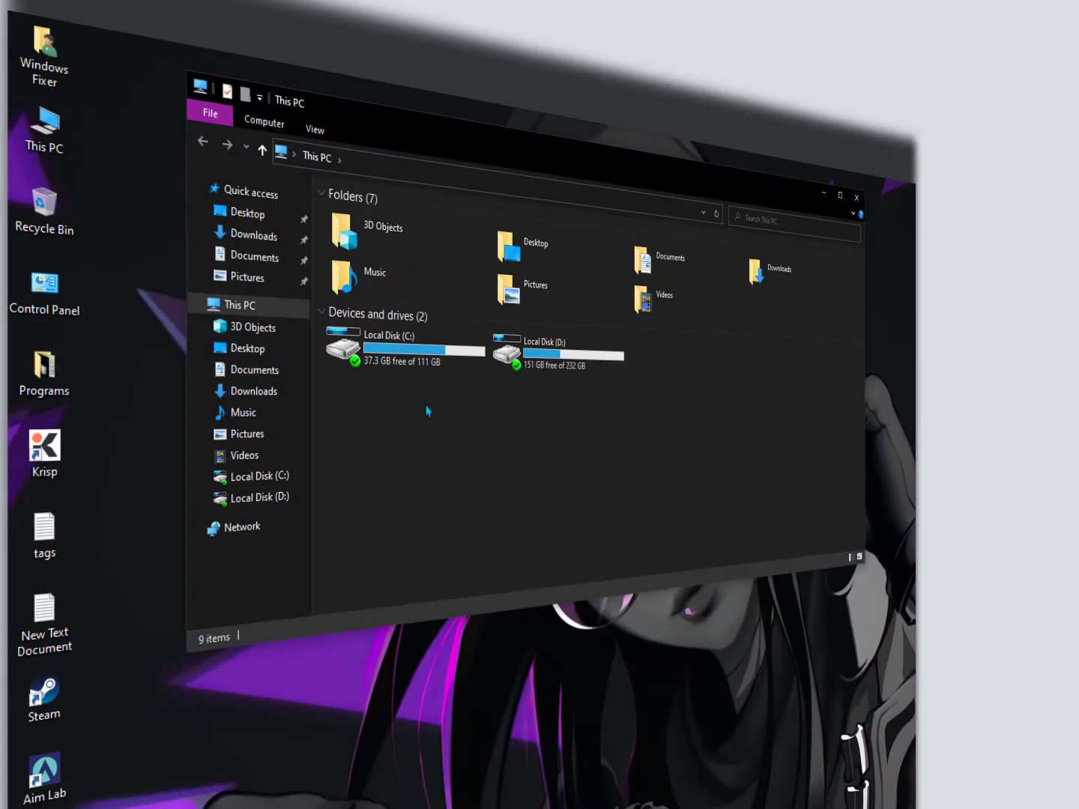
left_click(415, 367)
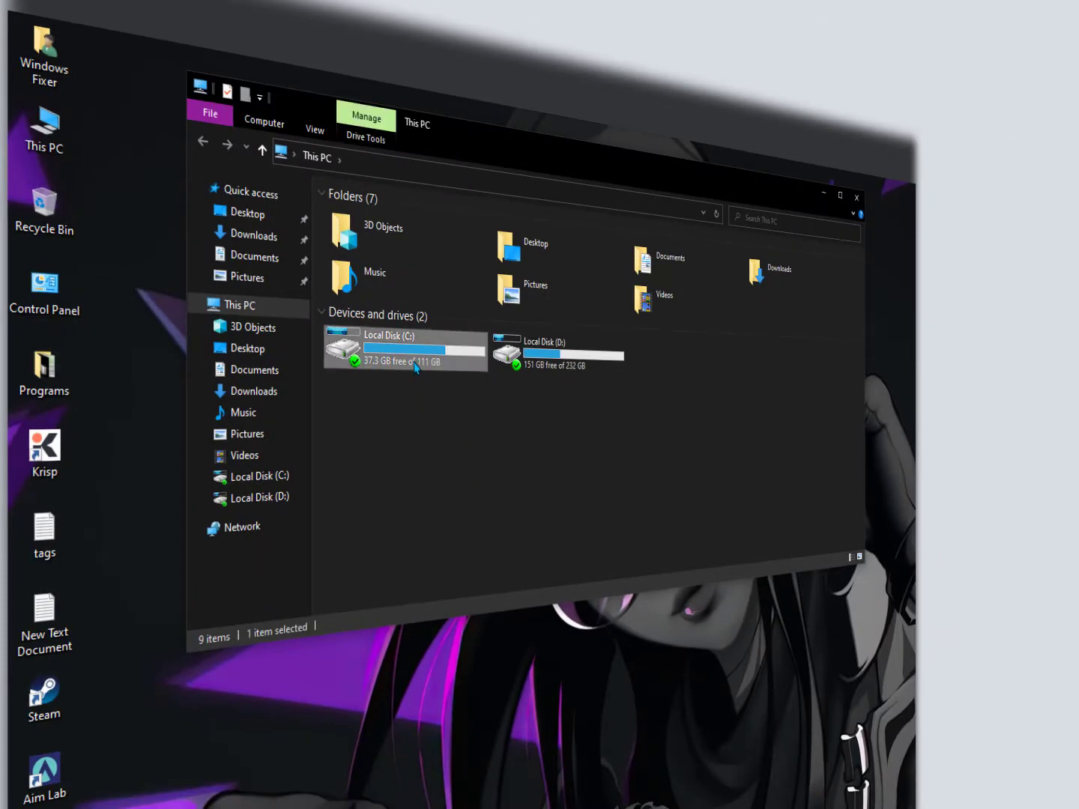
left_click(551, 364)
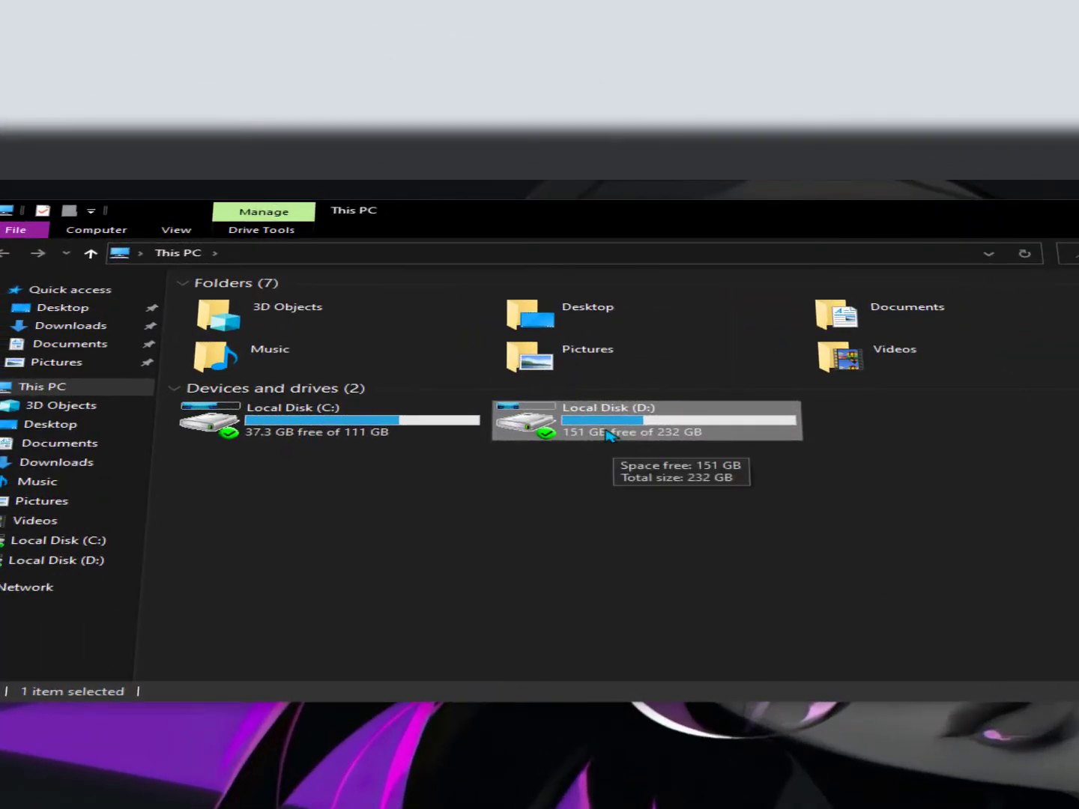
left_click(389, 432)
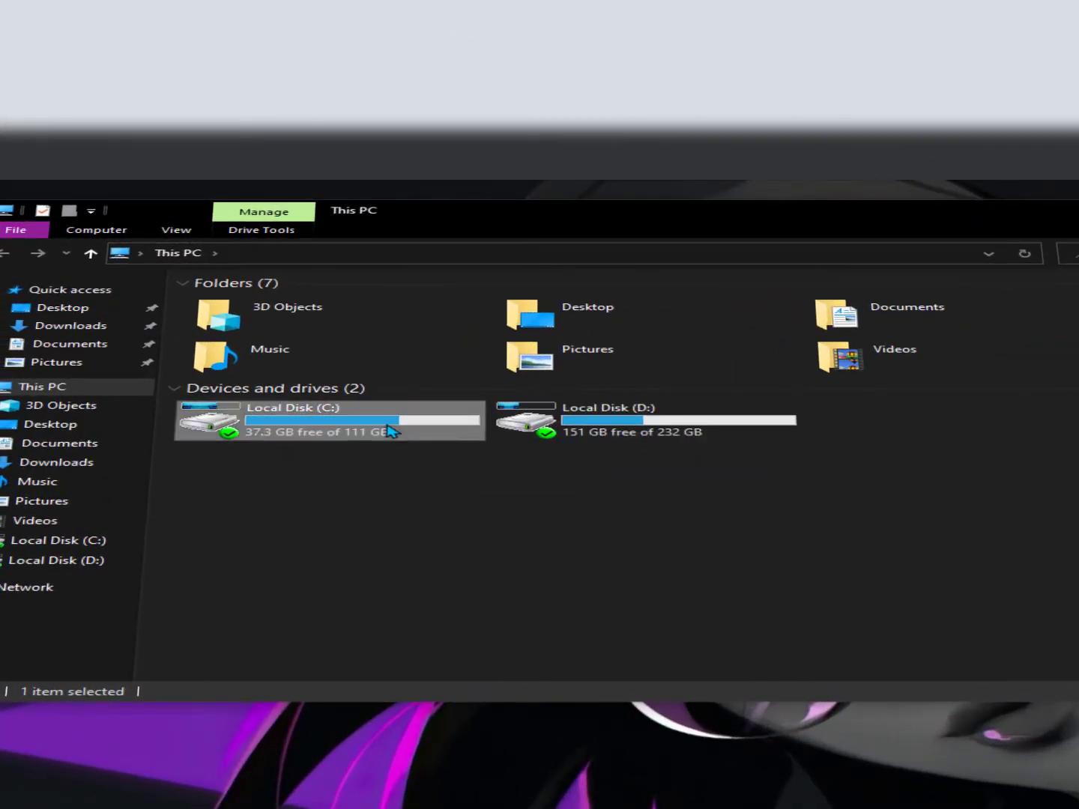
left_click(631, 432)
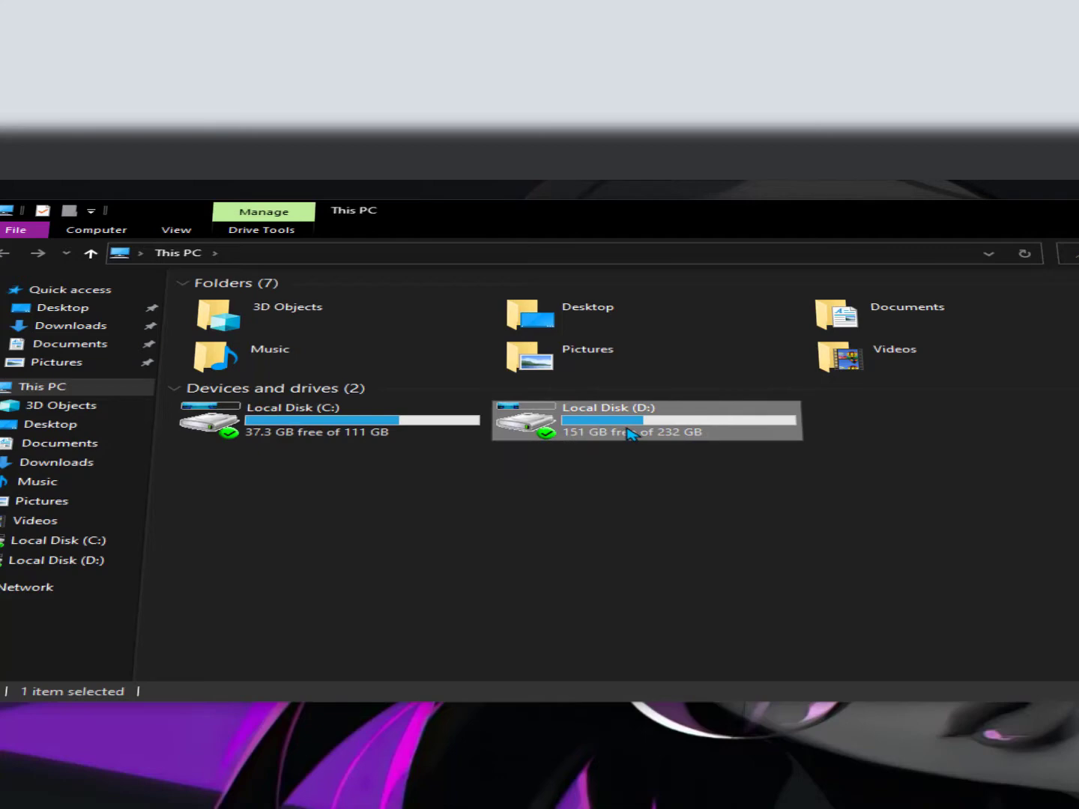
mouse_move(631, 433)
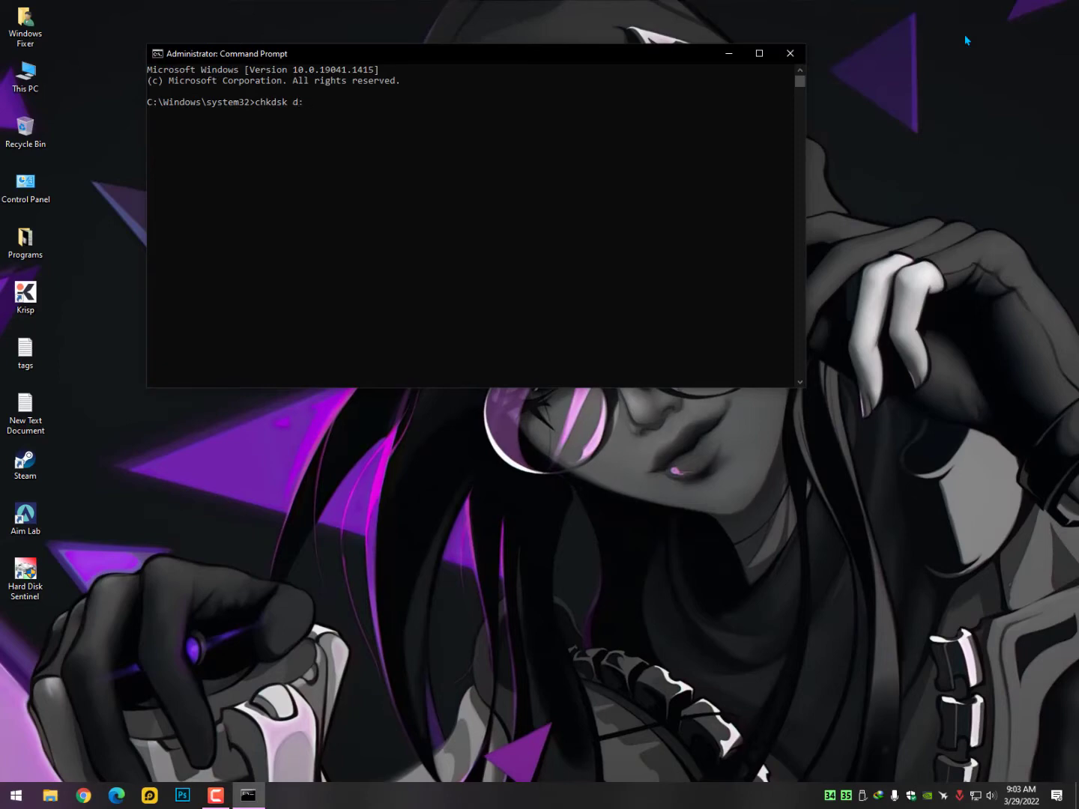
key("Return")
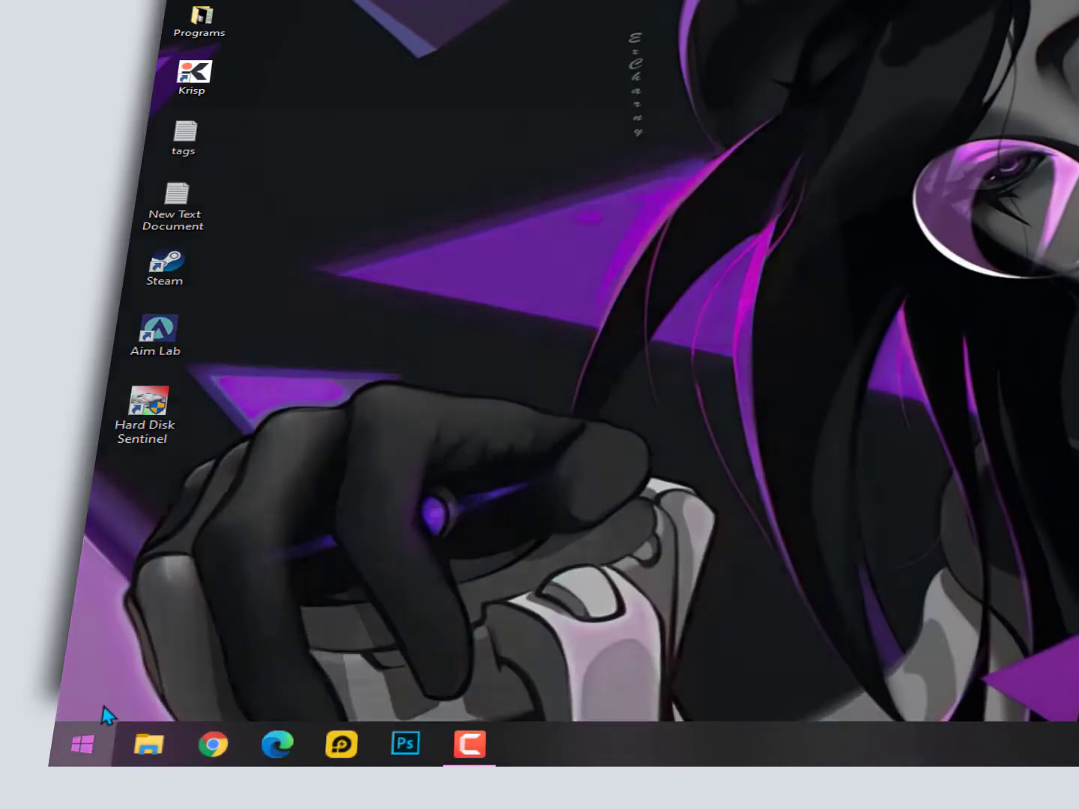
Step: Search Windows for diskmgr and open the tool for creating and formatting hard disk partitions
left_click(82, 744)
key("Escape")
key("super")
type("diskmger")
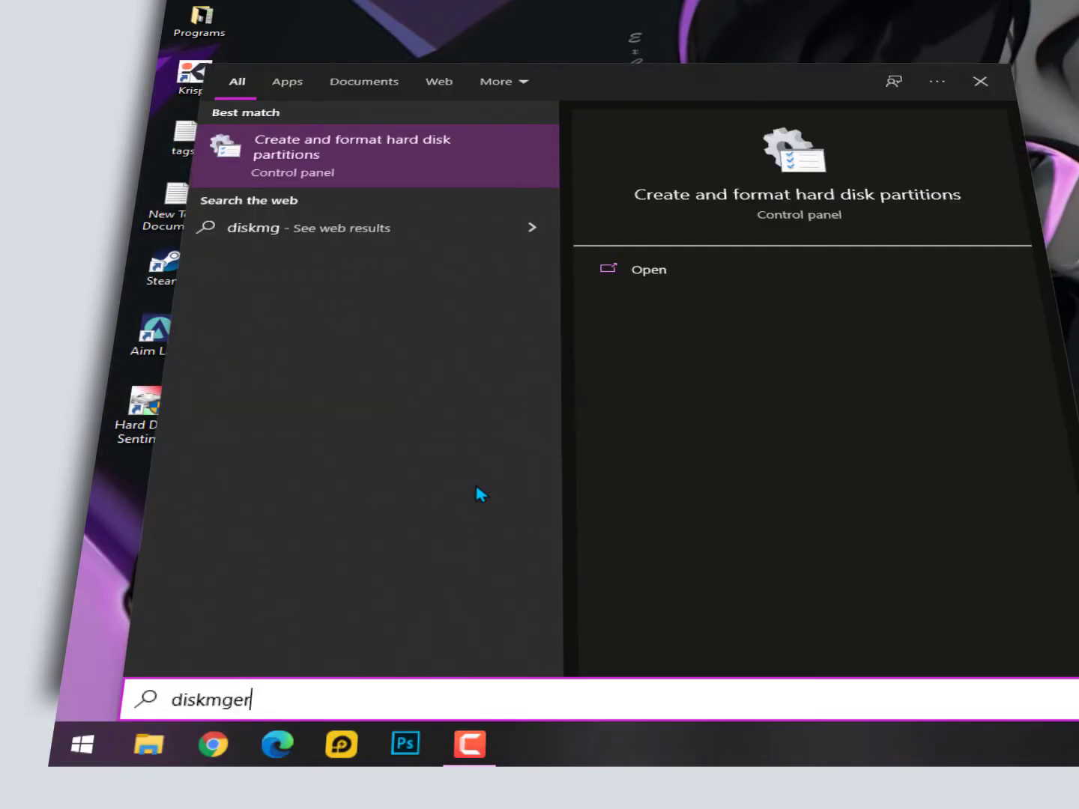
key("BackSpace")
key("BackSpace")
type("r")
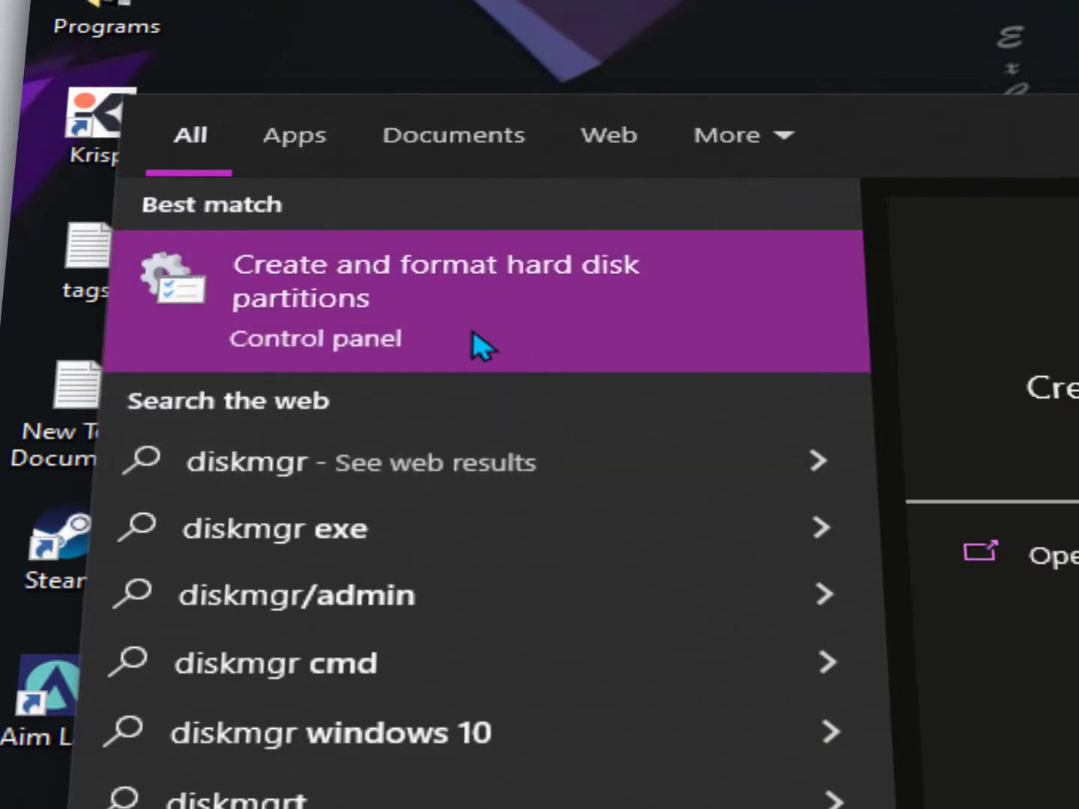
left_click(539, 324)
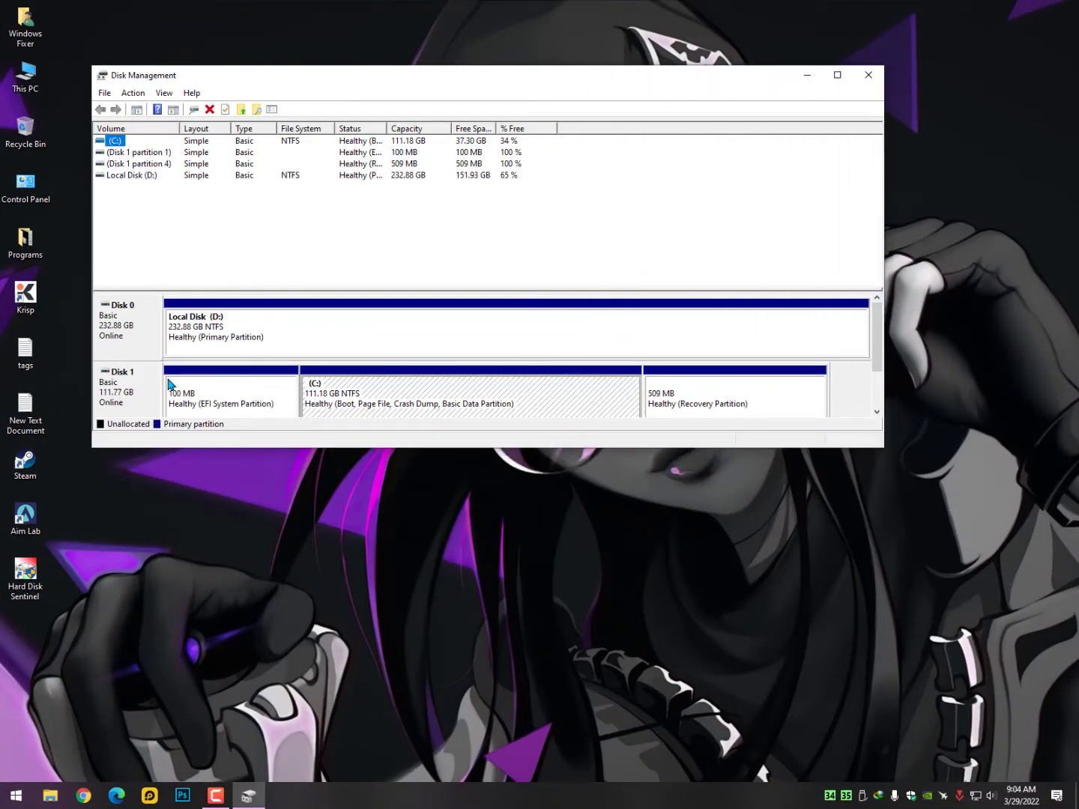
Step: Open the properties of the Local Disk (D:) volume from the Disk Management volume list
left_click(169, 385)
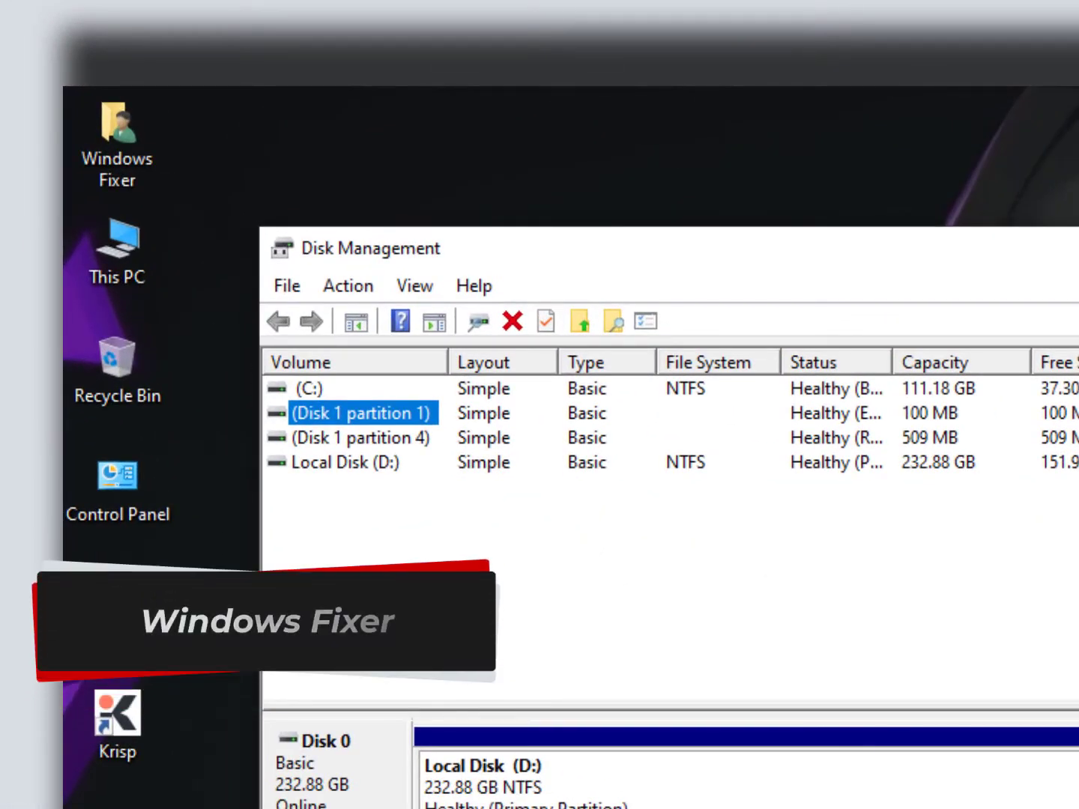
left_click(360, 437)
left_click(344, 462)
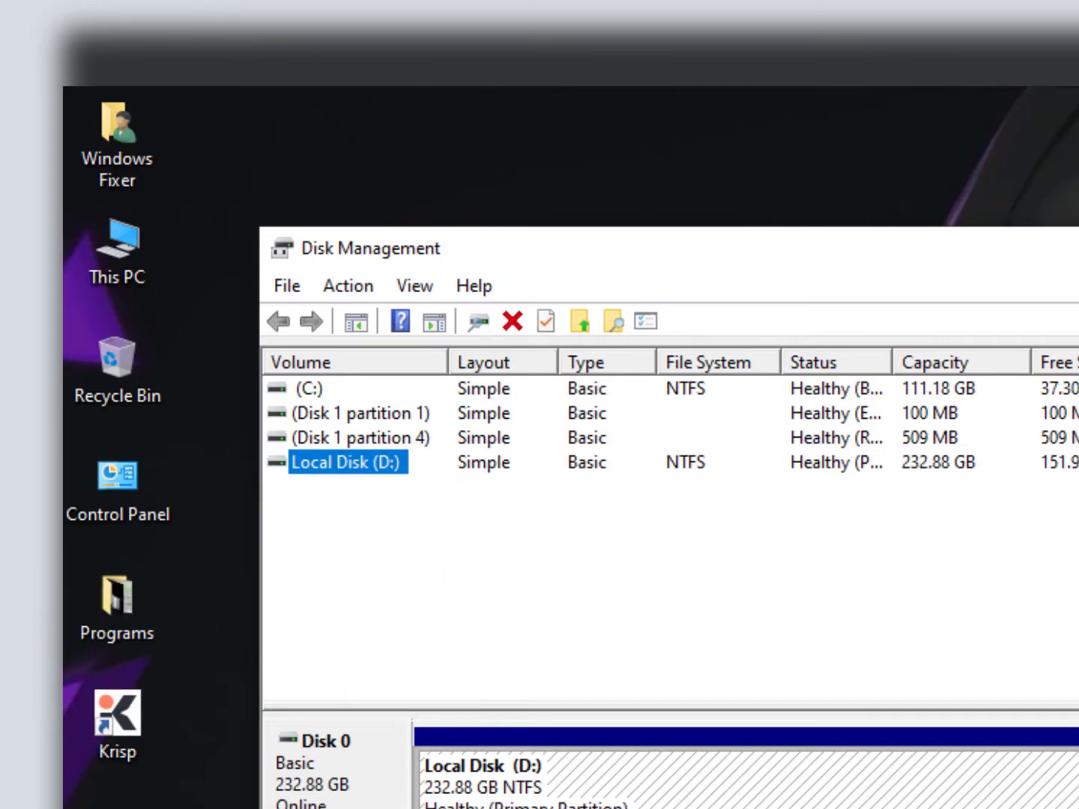
scroll(745, 768, "down", 1)
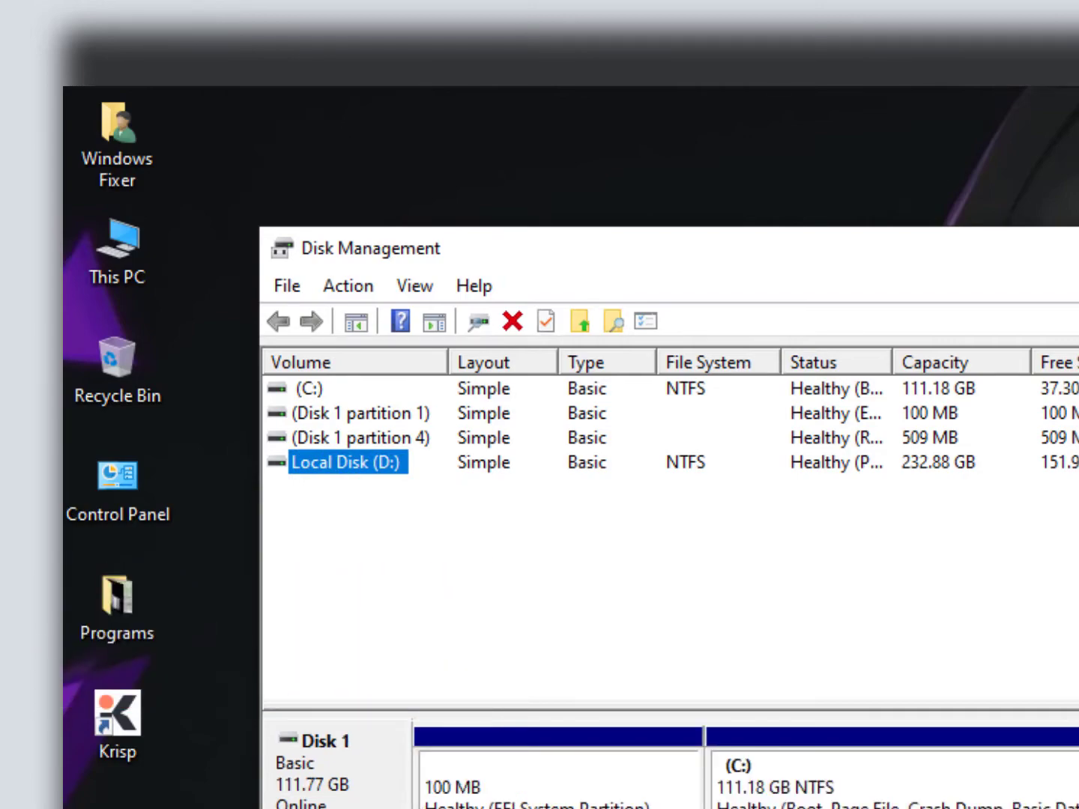
right_click(373, 462)
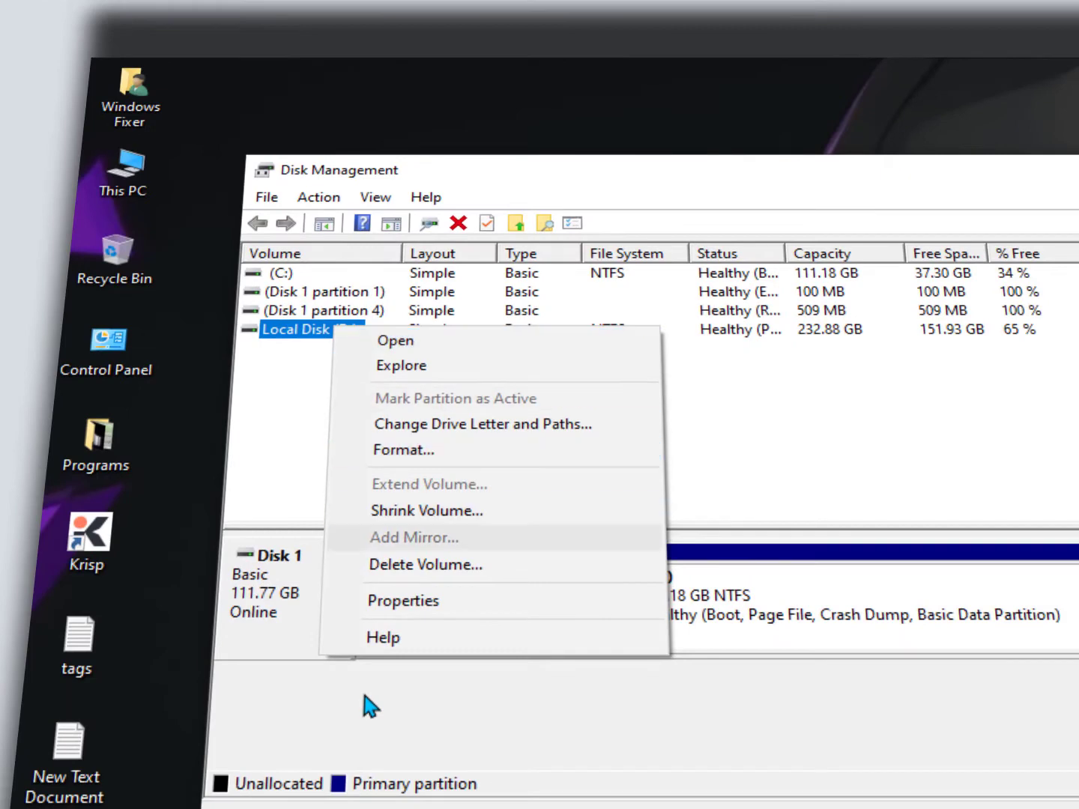
key("Down")
key("Down")
key("Return")
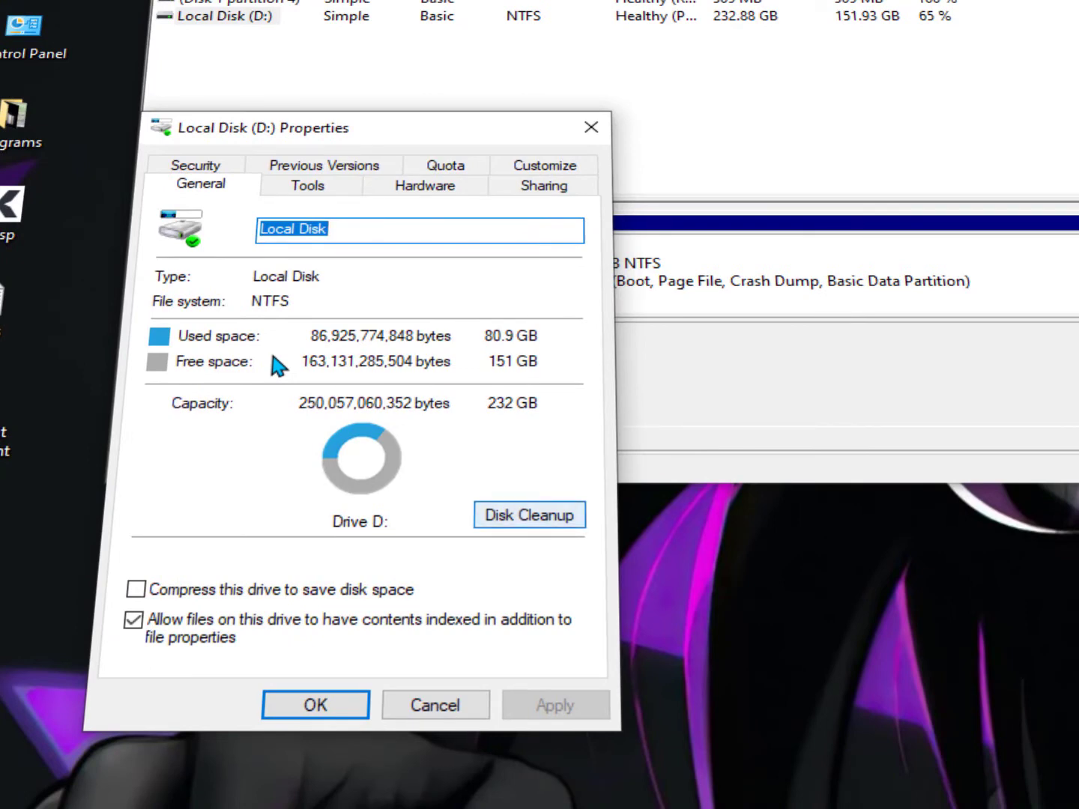
Step: Start Disk Cleanup for drive D:, dismiss it, and open Optimize Drives from the drive's properties
left_click(529, 515)
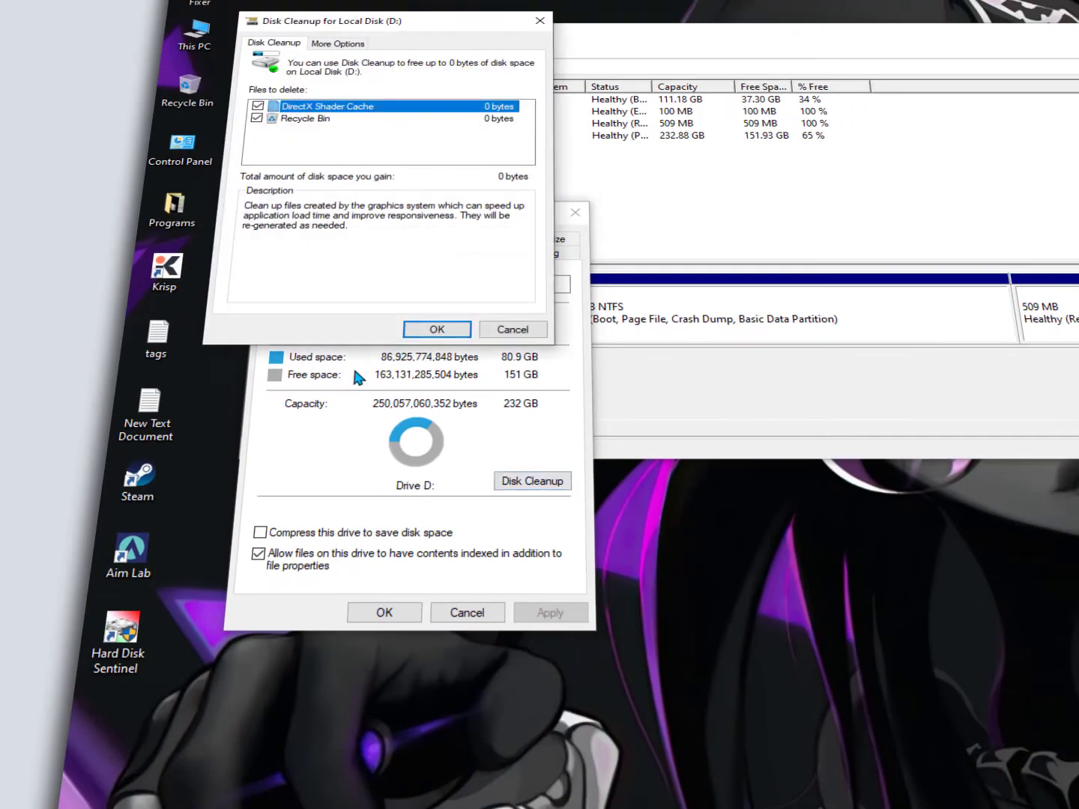
key("Escape")
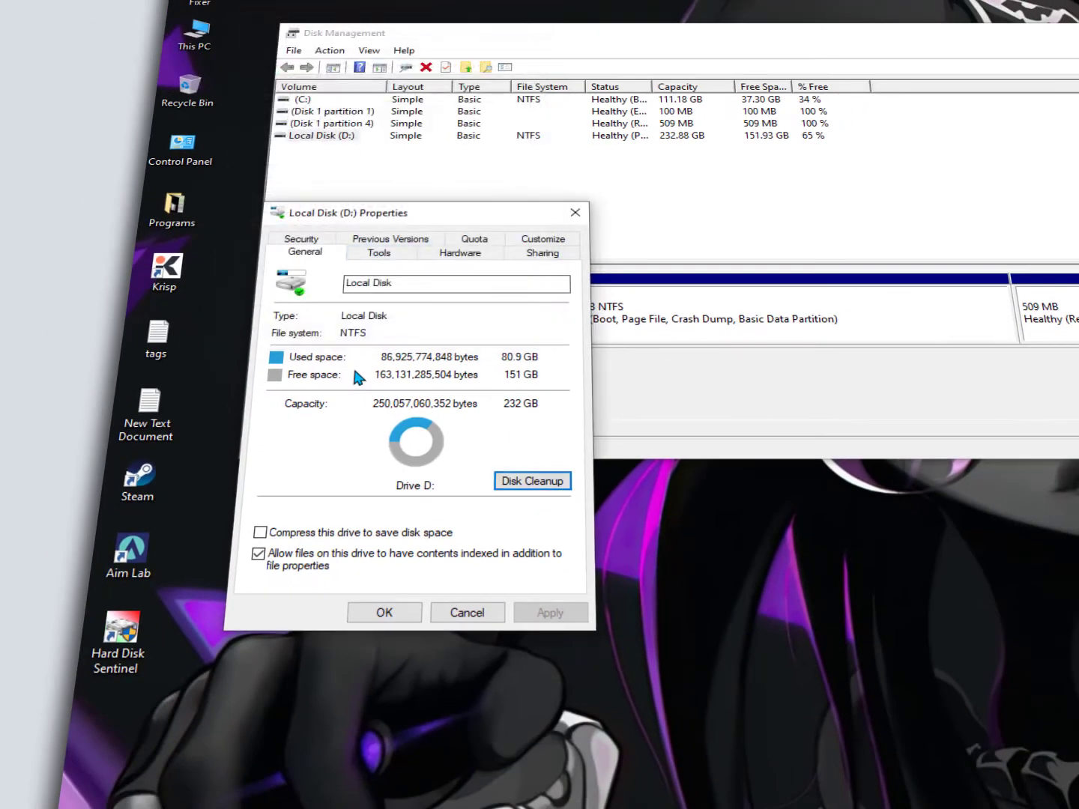
key("ctrl+Tab")
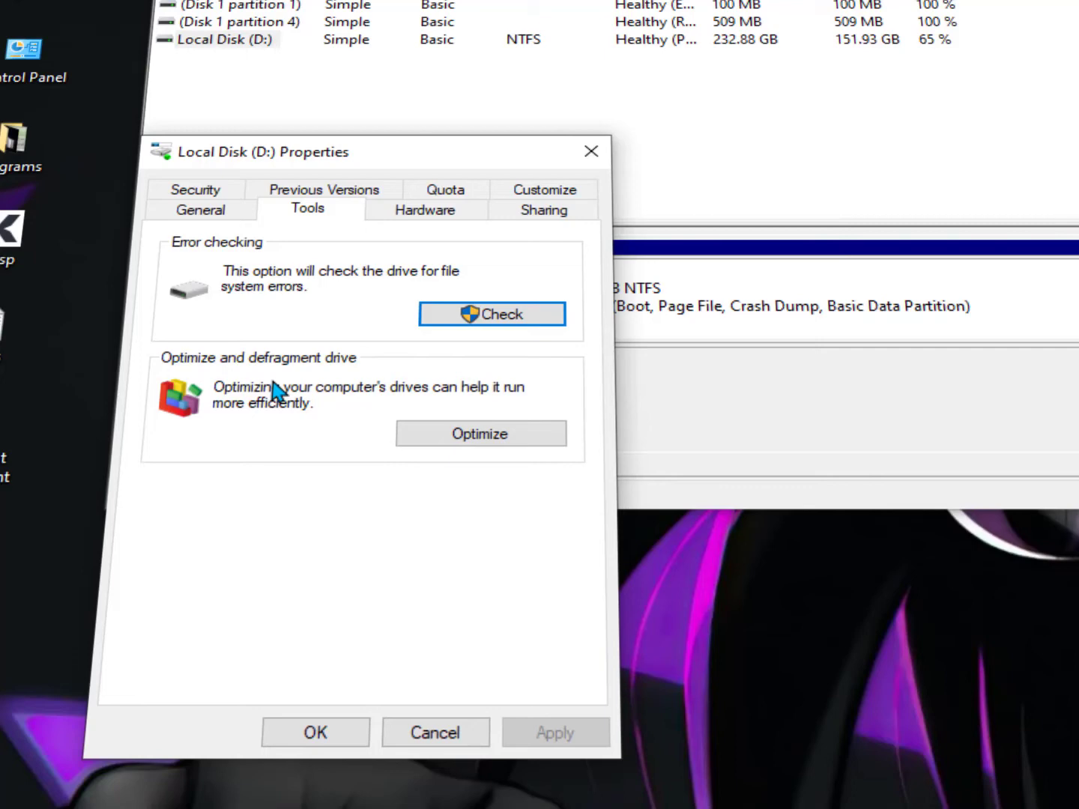
left_click(480, 433)
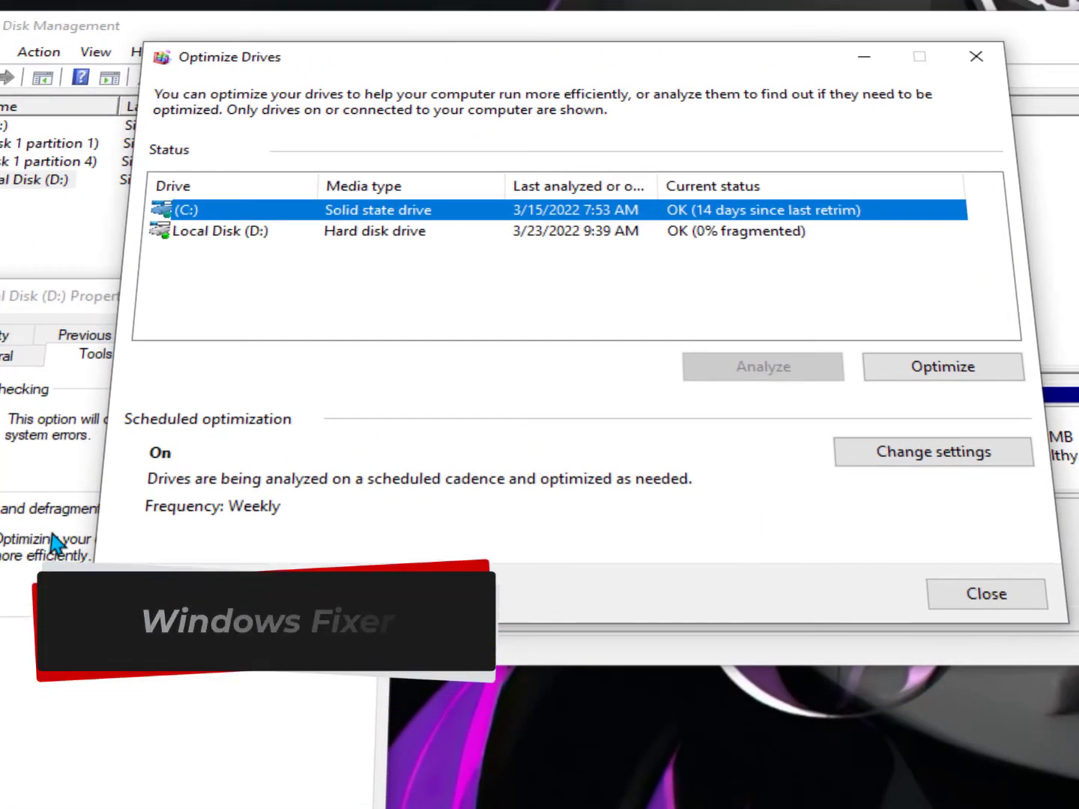
Step: Start optimizing Local Disk (D:), and close the drive's properties and Disk Management
key("Down")
key("Up")
key("Down")
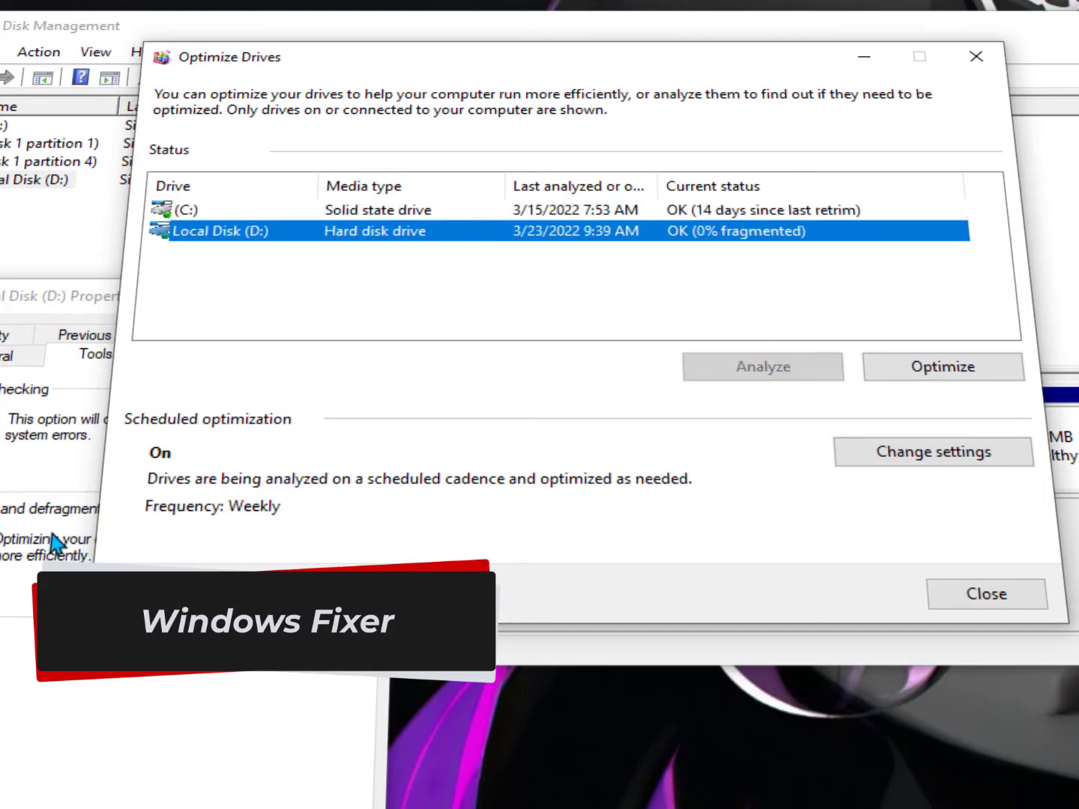
key("Up")
key("Down")
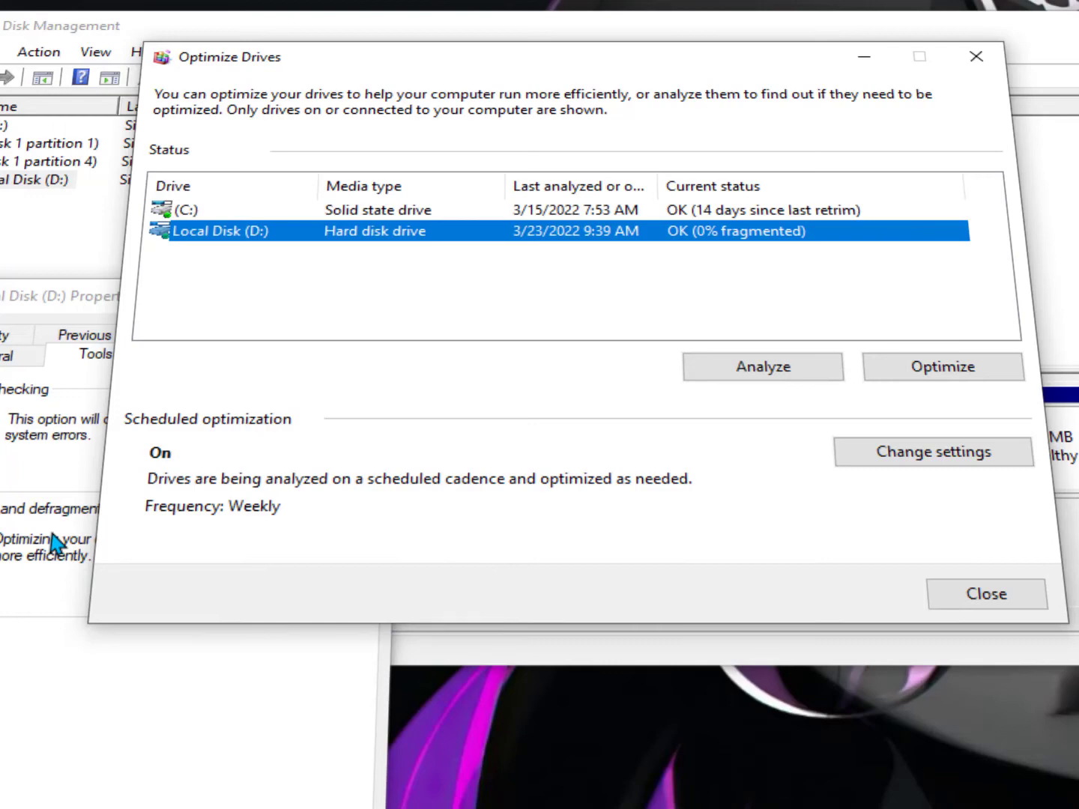
key("Tab")
key("Tab")
key("Tab")
key("Tab")
key("shift+Tab")
key("shift+Tab")
key("shift+Tab")
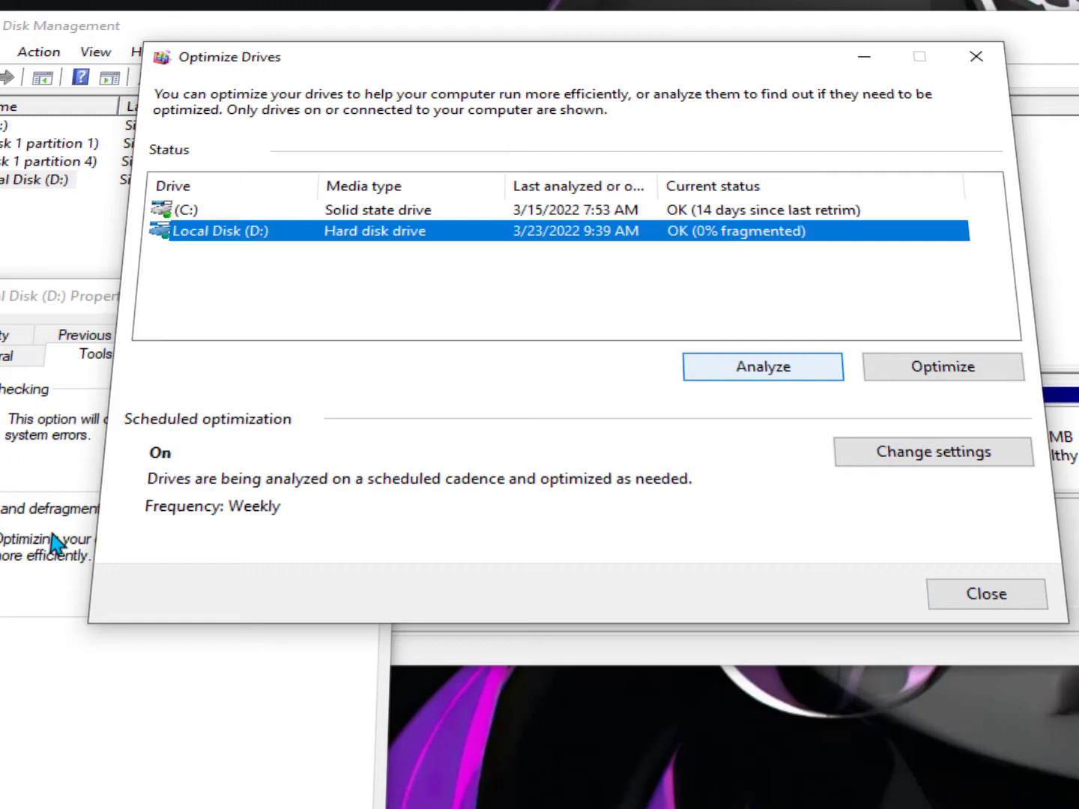
key("Tab")
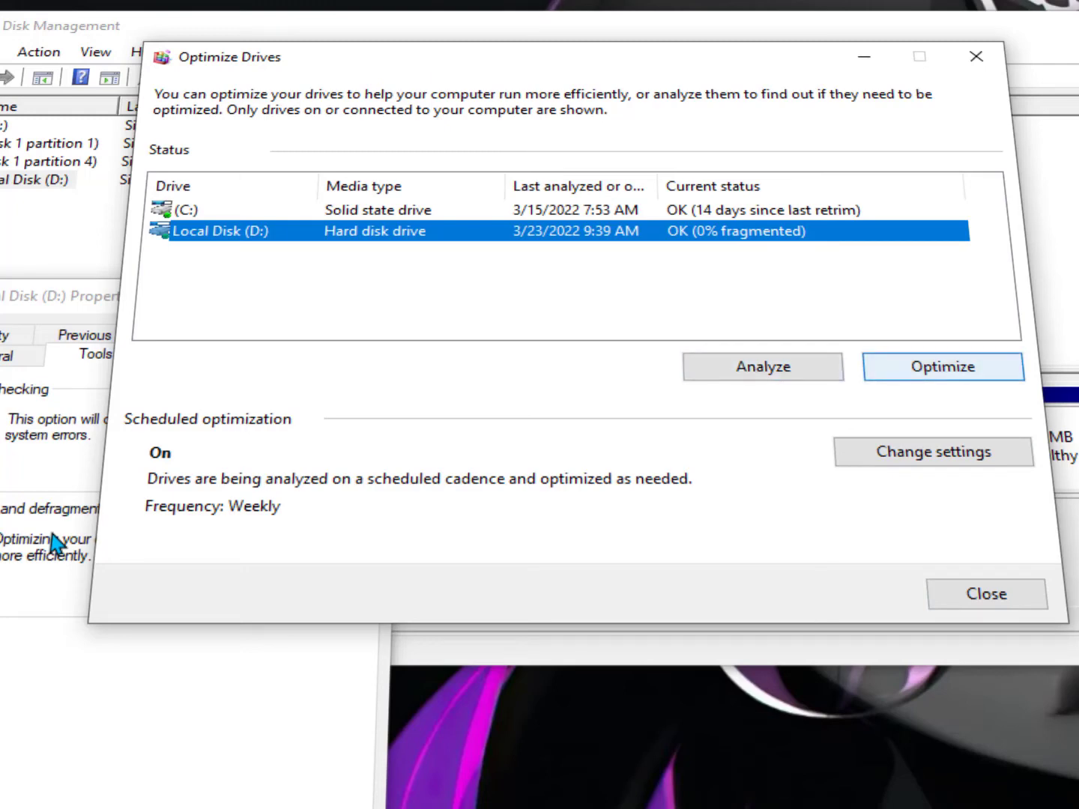
key("Return")
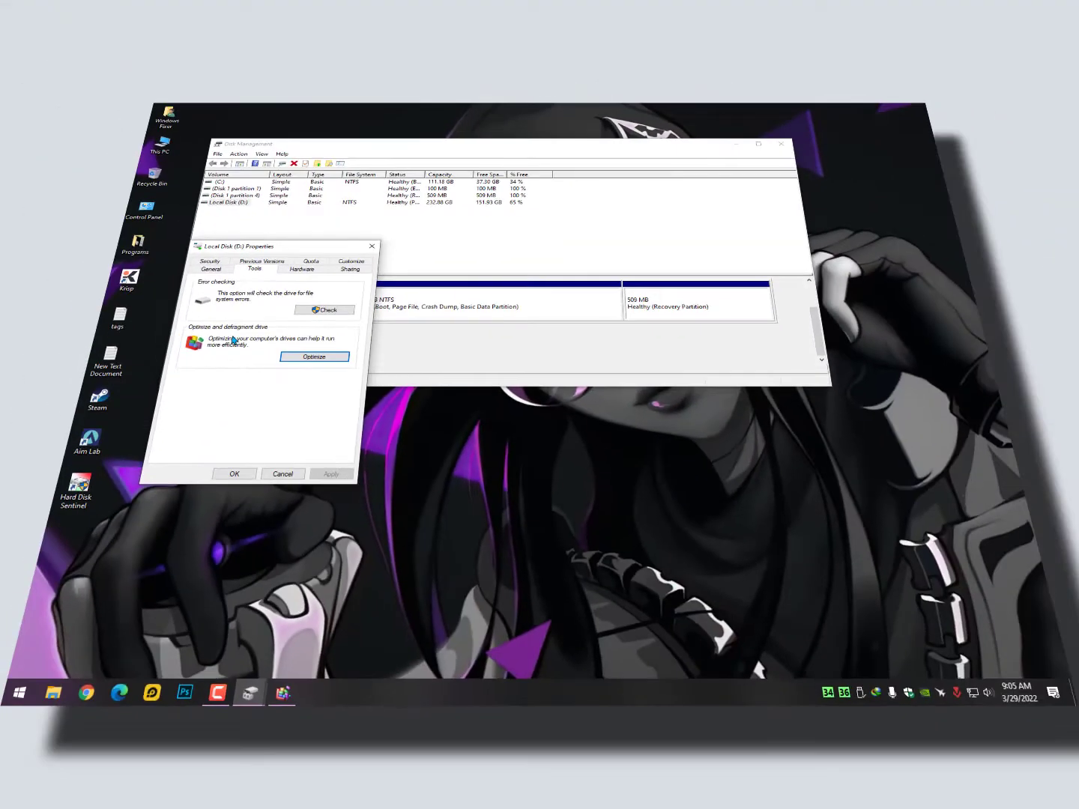
key("Escape")
key("alt+F4")
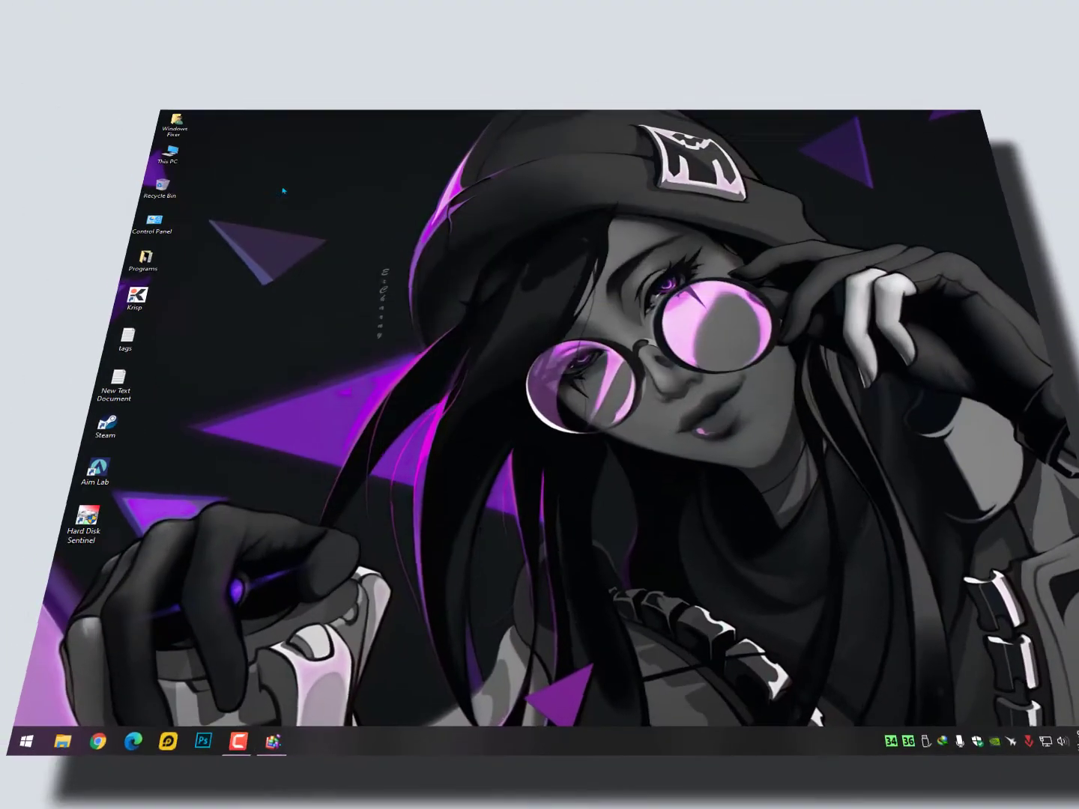
Step: Launch hdsentinel_setup from the Hard_Disk_Sentinel_561 folder in Downloads > Compressed, cancel the installer, and close the folder
double_click(160, 142)
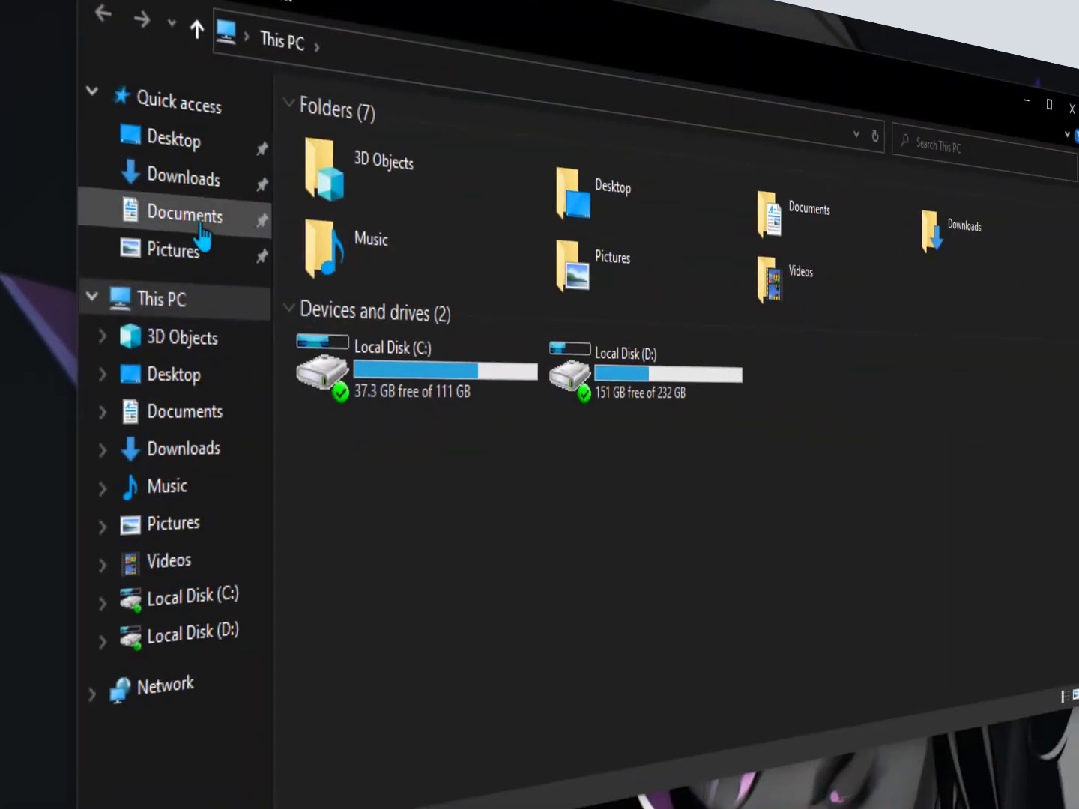
left_click(131, 183)
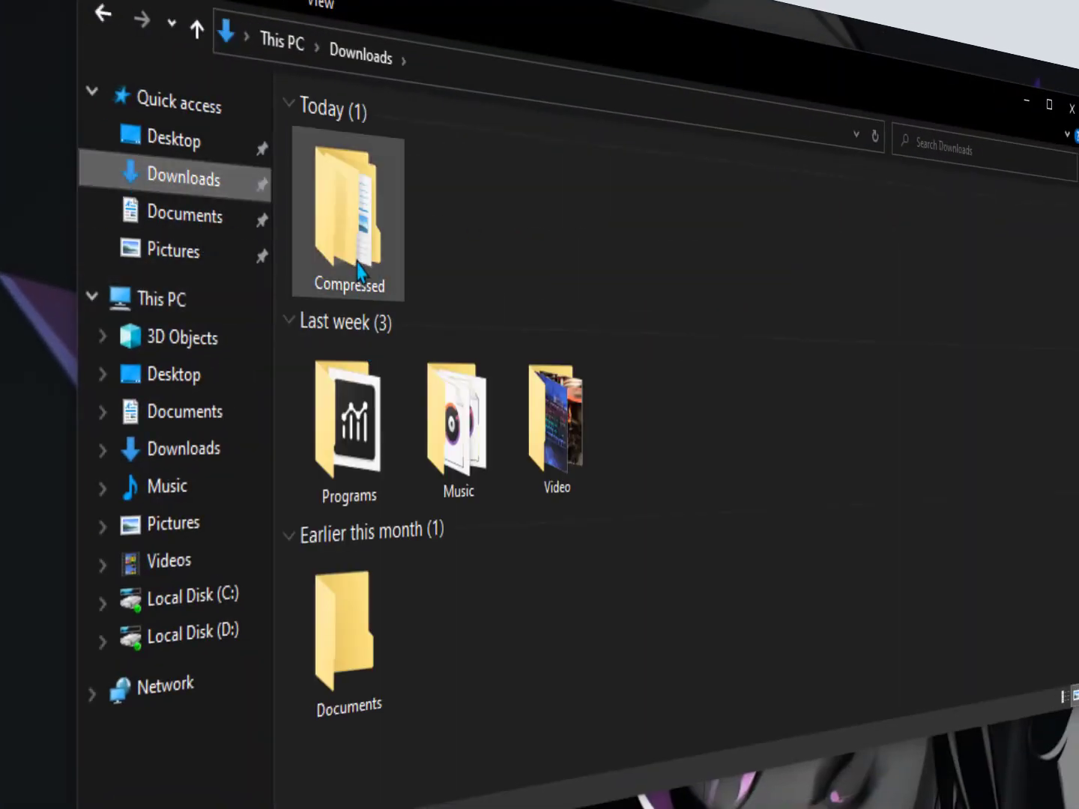
double_click(346, 221)
double_click(384, 197)
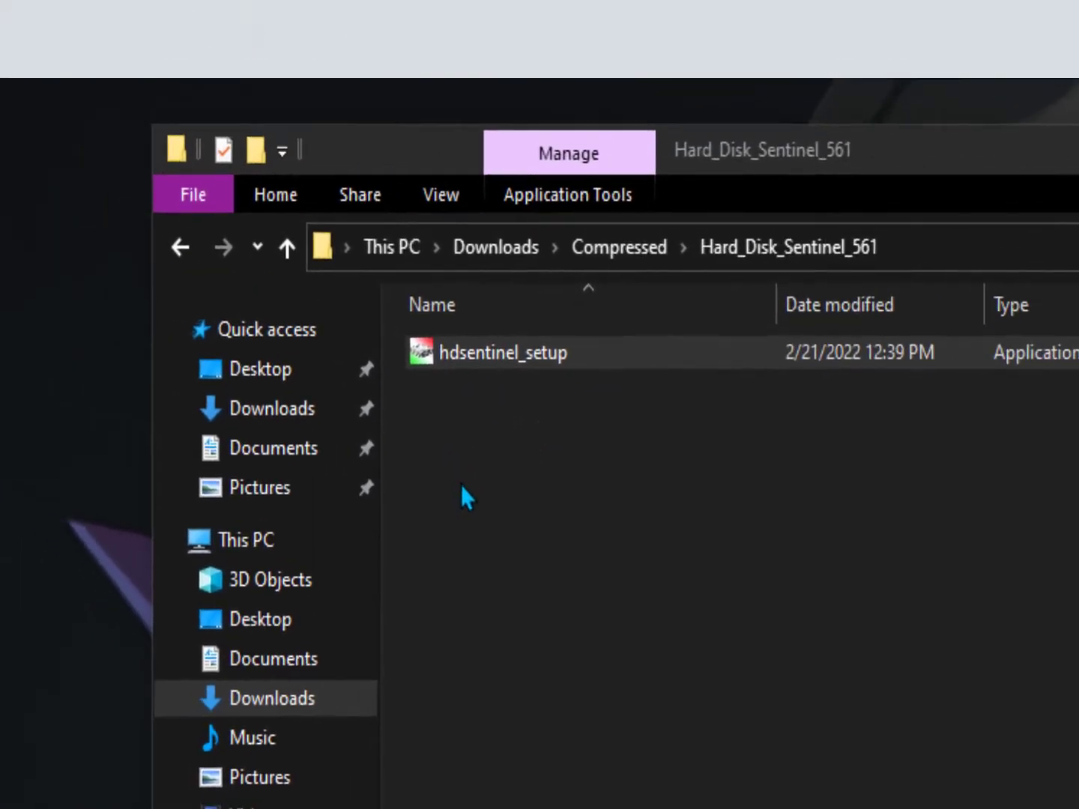
key("Return")
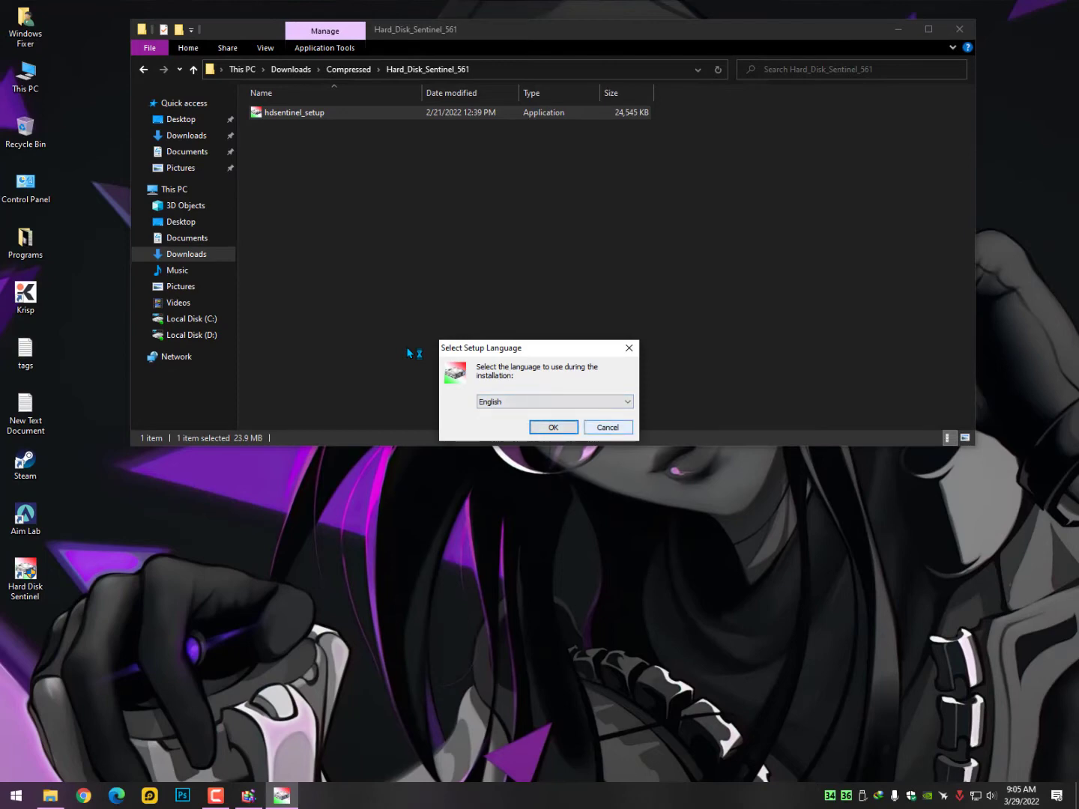
left_click(602, 427)
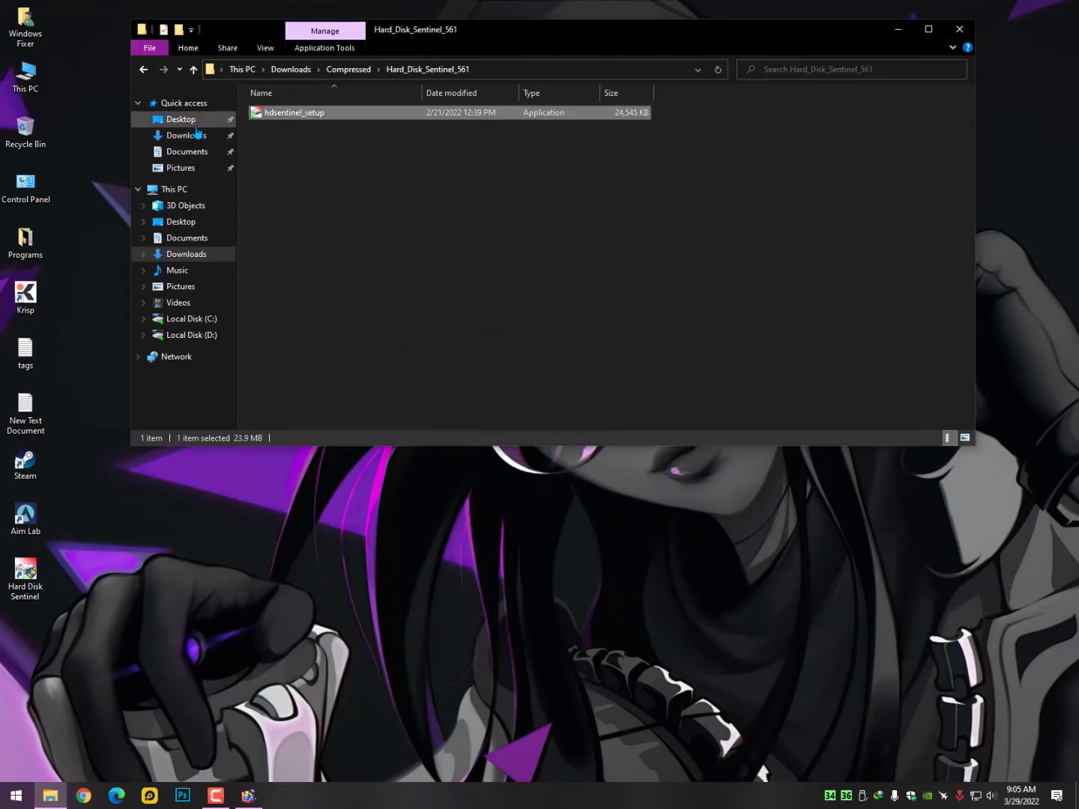
left_click(958, 29)
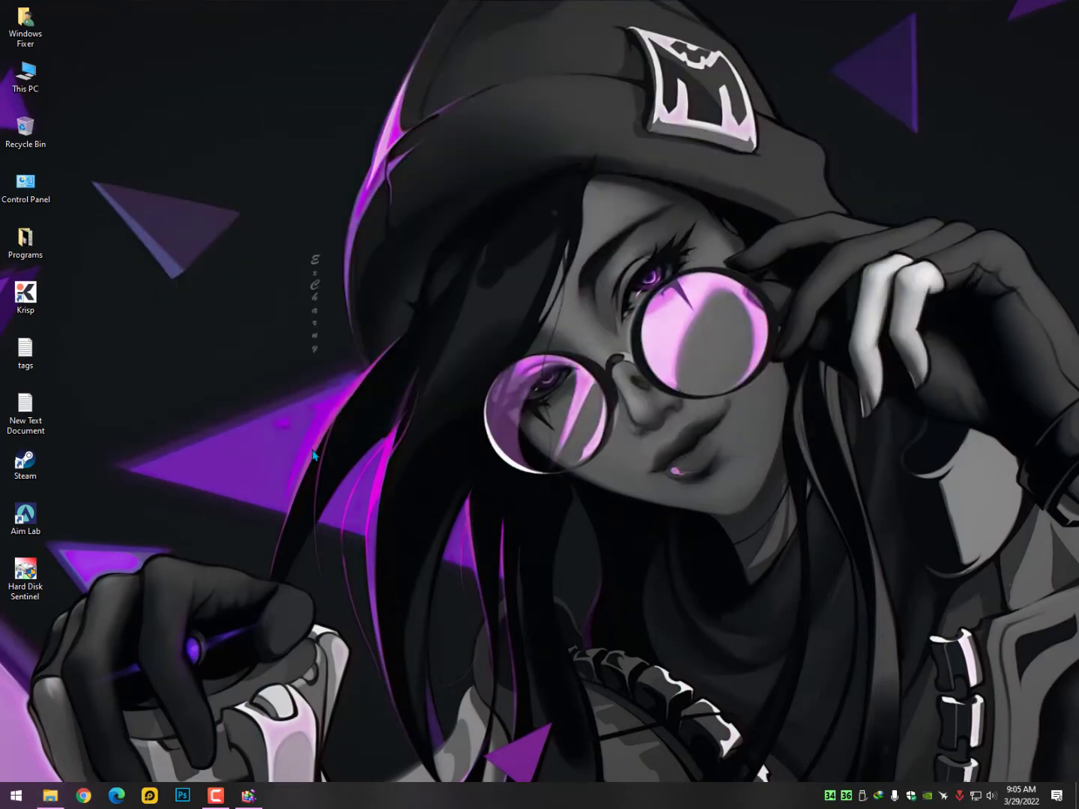
Step: Launch Hard Disk Sentinel from the desktop and display the S.M.A.R.T. data of the ST3250312AS disk
double_click(23, 581)
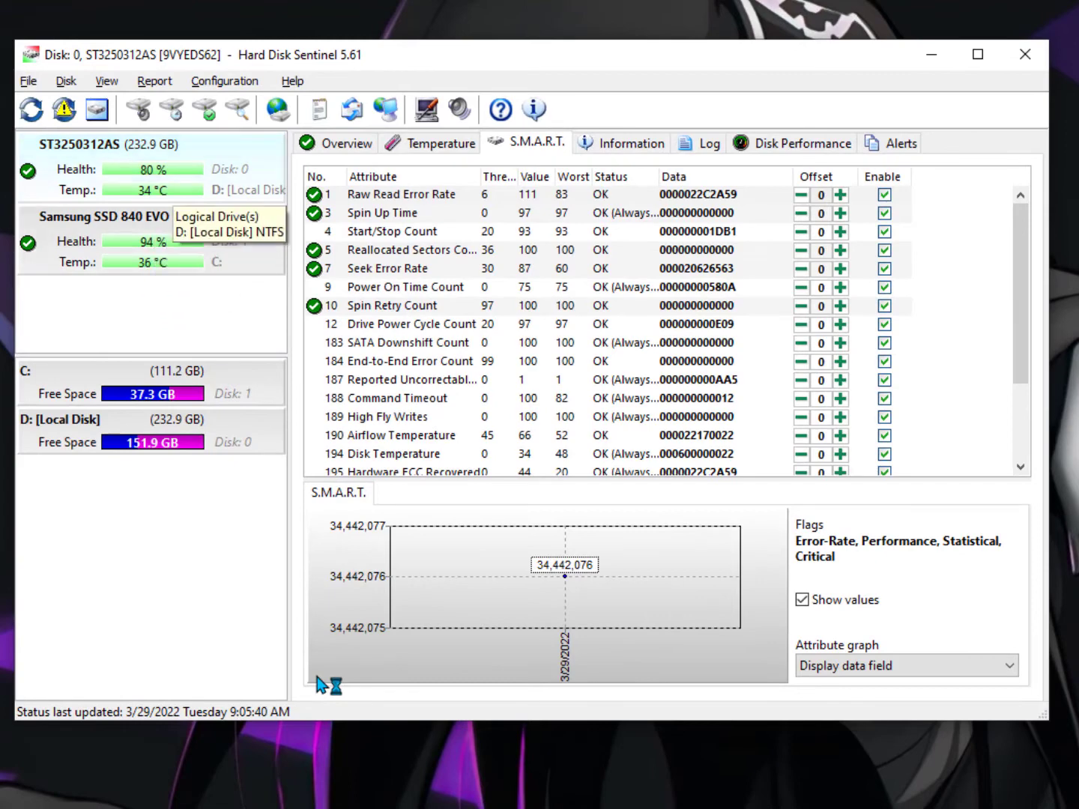
key("alt+v")
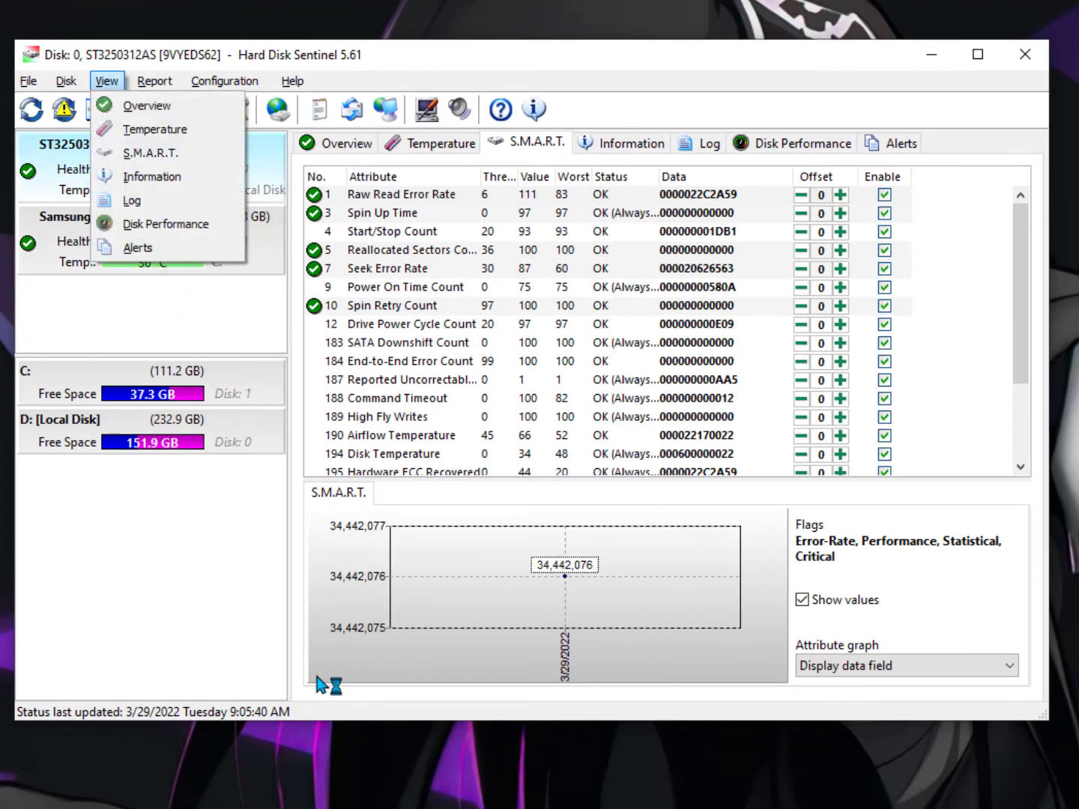
key("Down")
key("Down")
key("Down")
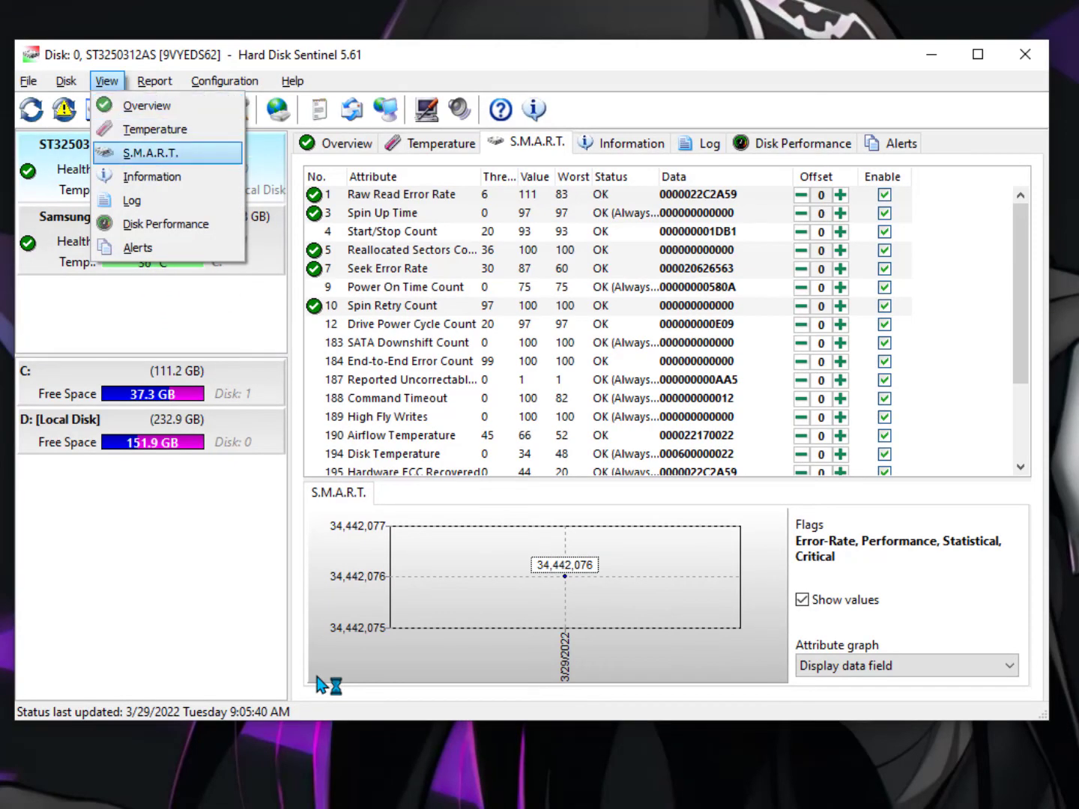
key("Return")
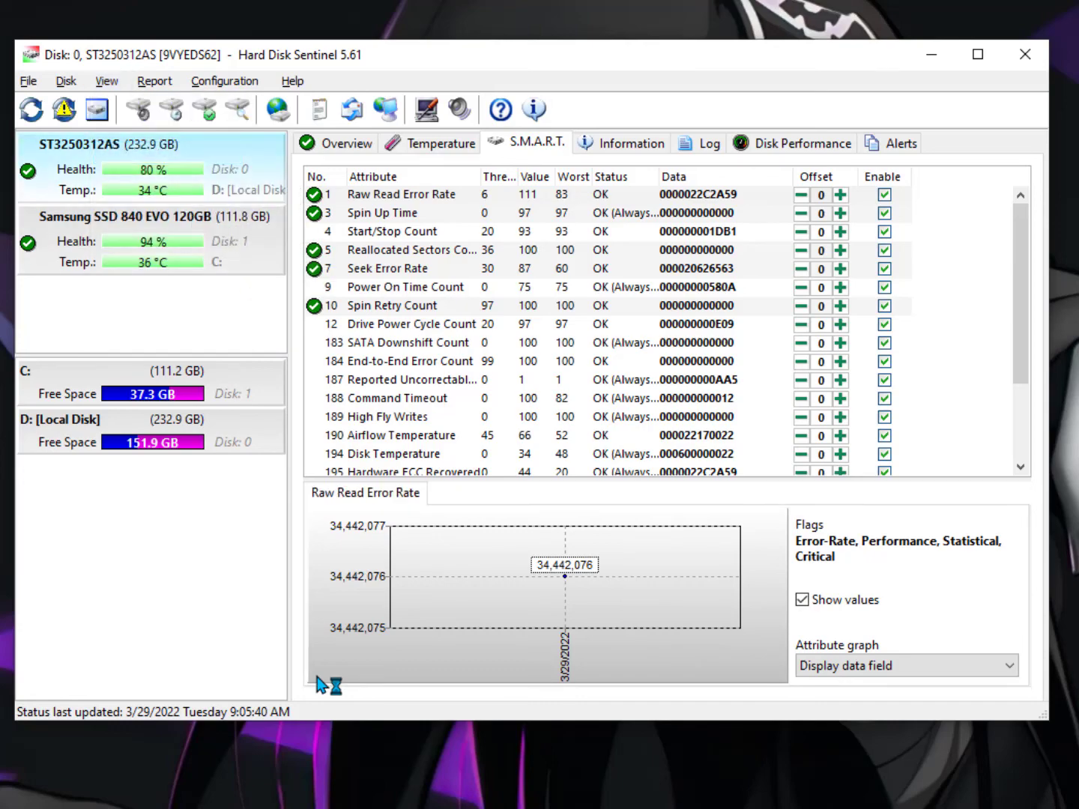
Step: Examine the ST3250312AS disk's S.M.A.R.T. attributes, including Power On Time Count and the entries further down the list
key("Down")
key("Down")
key("Down")
key("Down")
key("Down")
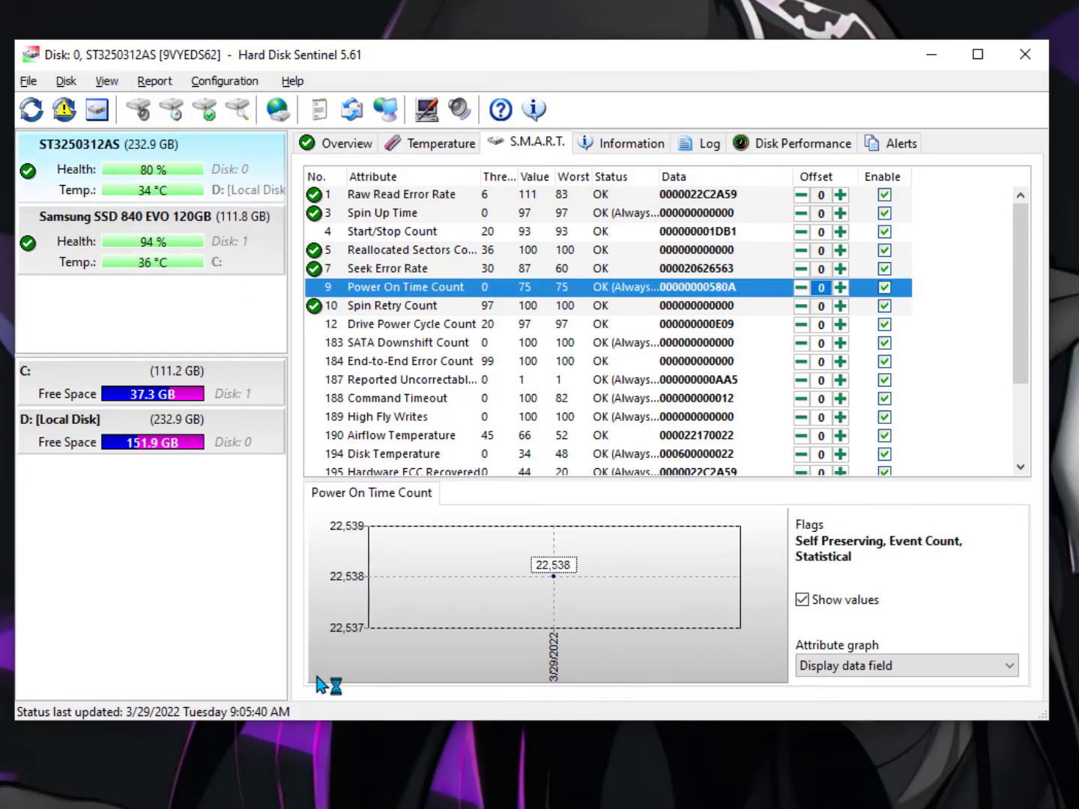
scroll(316, 683, "down", 3)
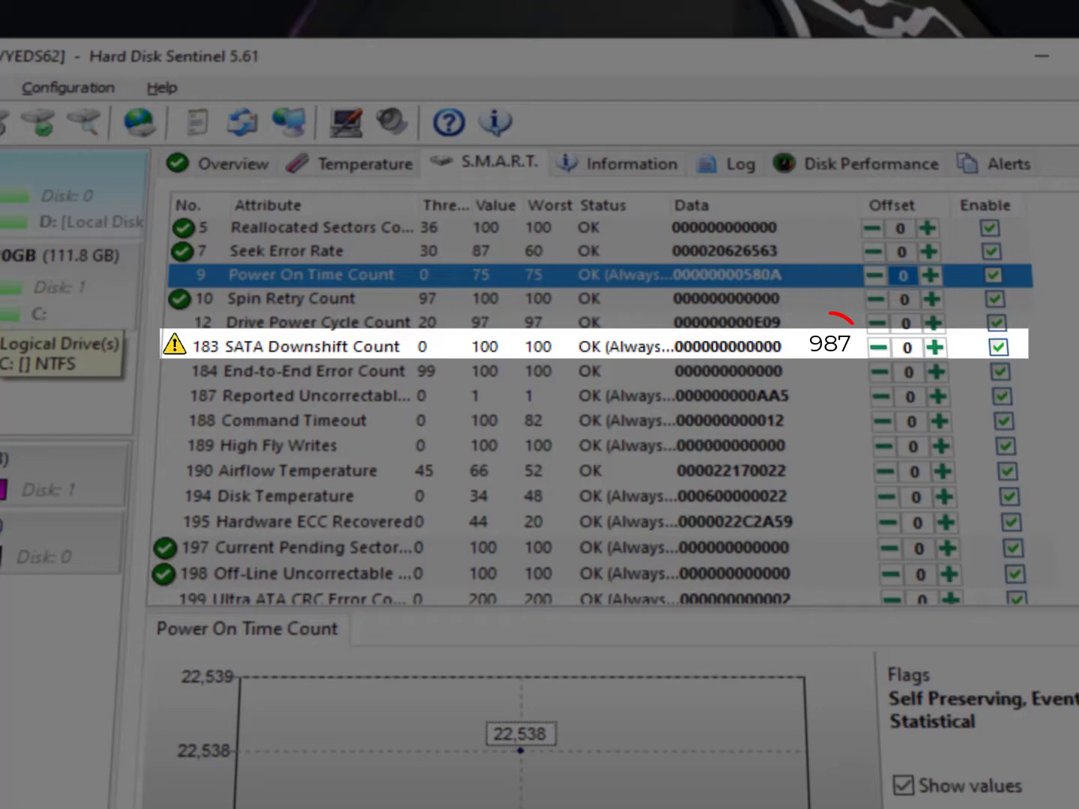
Step: Select the Samsung SSD 840 EVO 120GB and enter 0 as the offset of its Ultra ATA CRC Error Count attribute, accepting the advanced-user warning
left_click(45, 285)
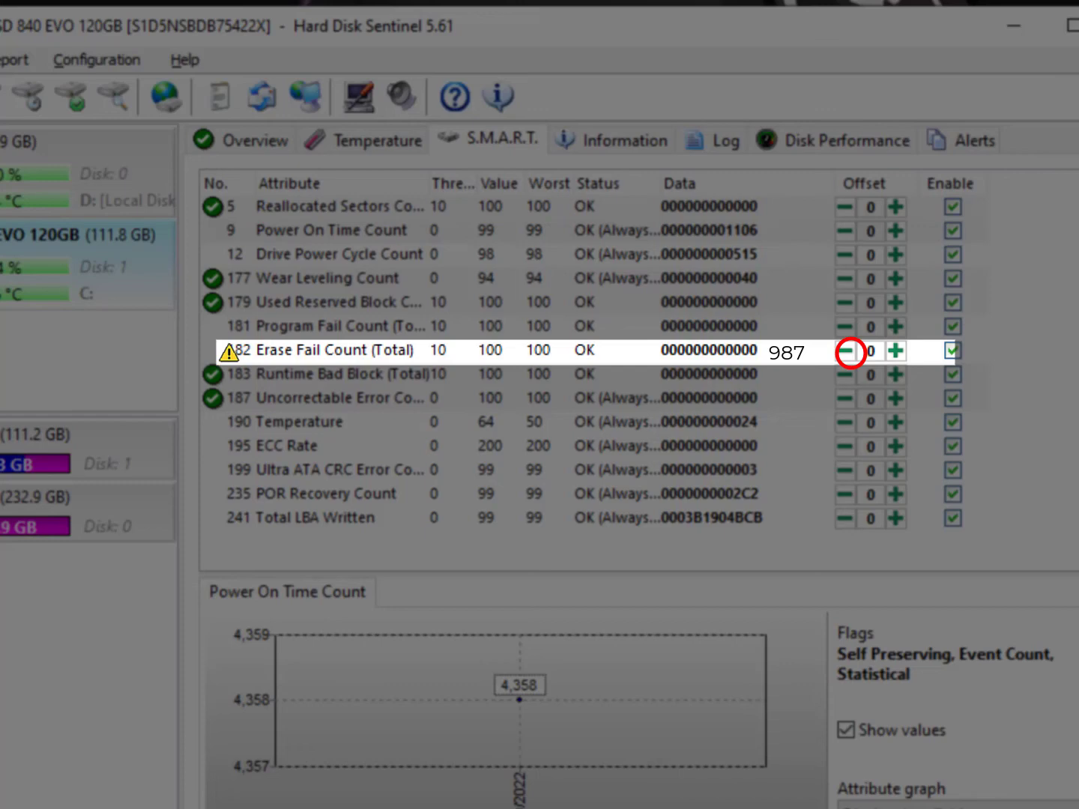
left_click(340, 469)
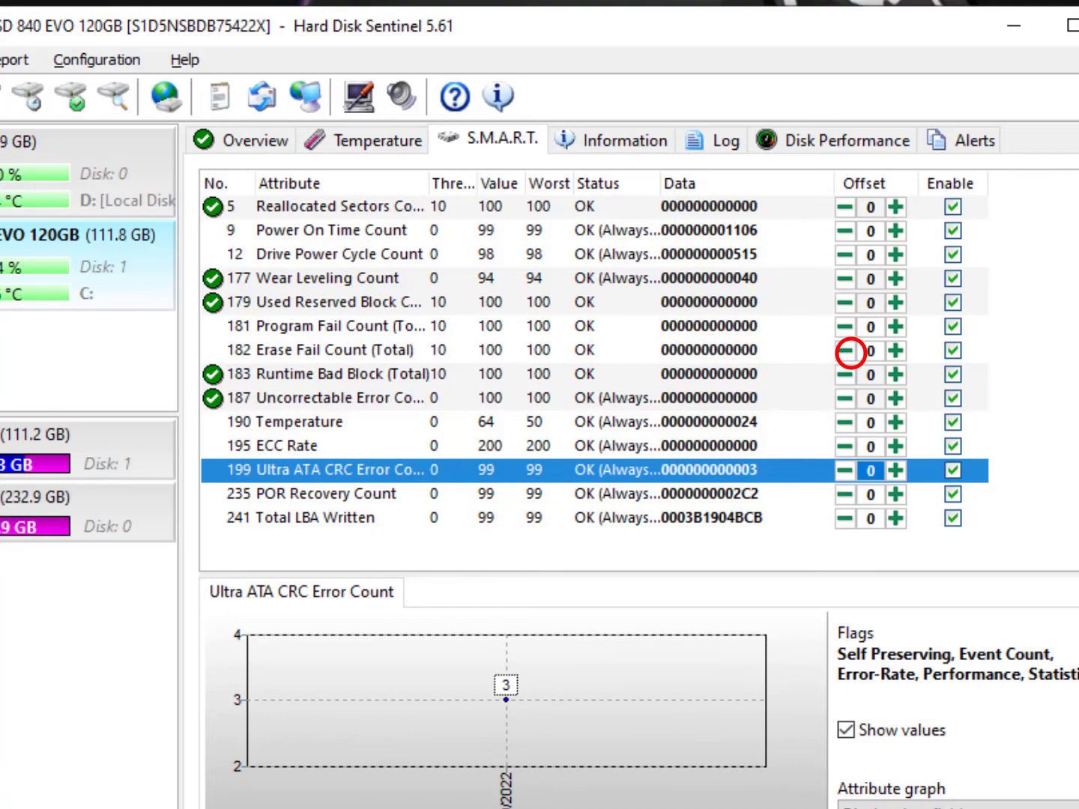
left_click(845, 350)
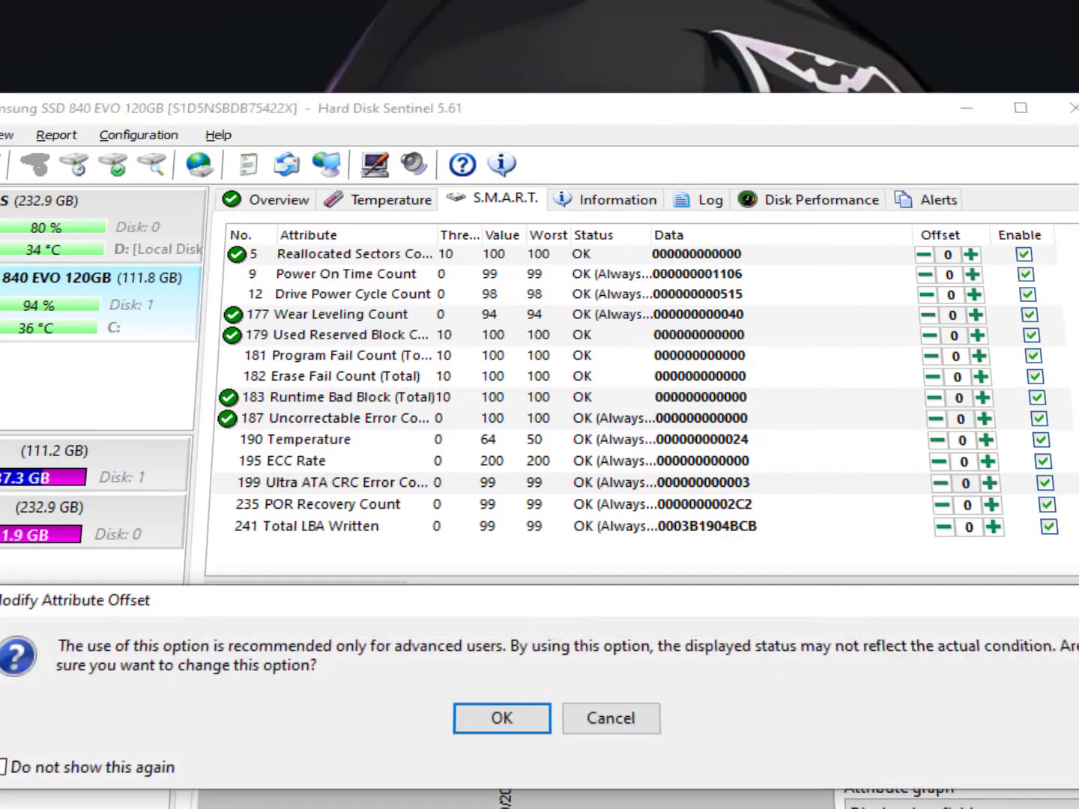
left_click(501, 716)
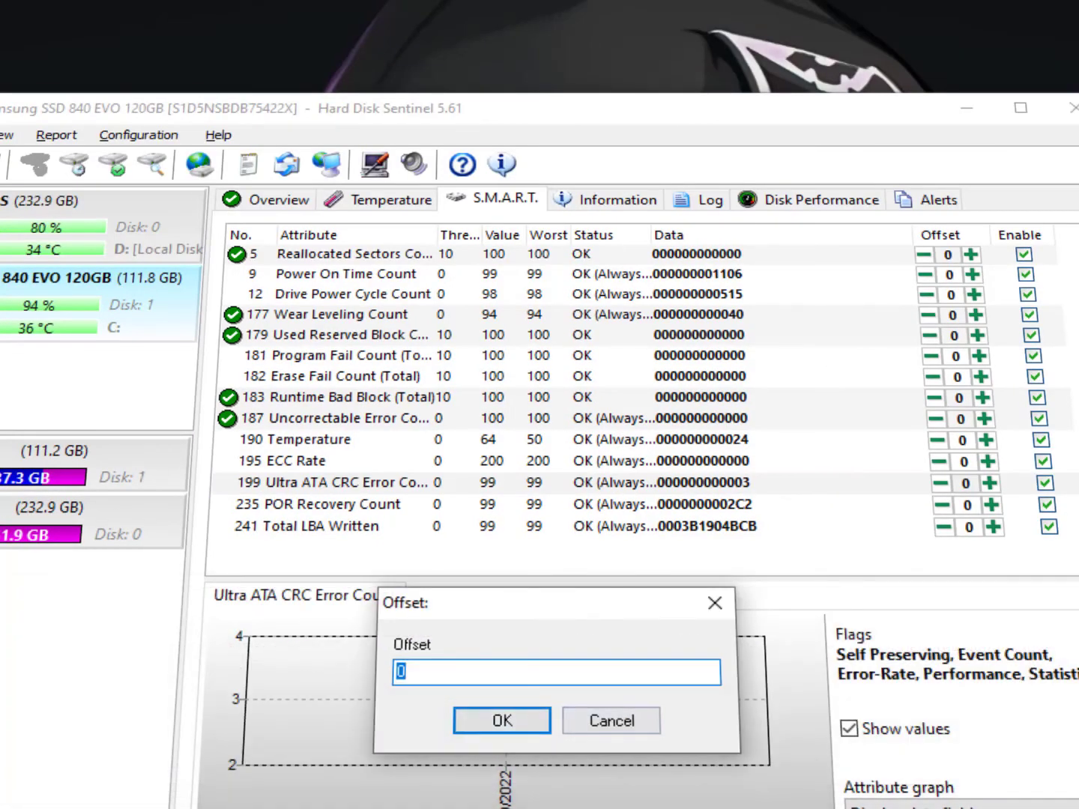
left_click(407, 671)
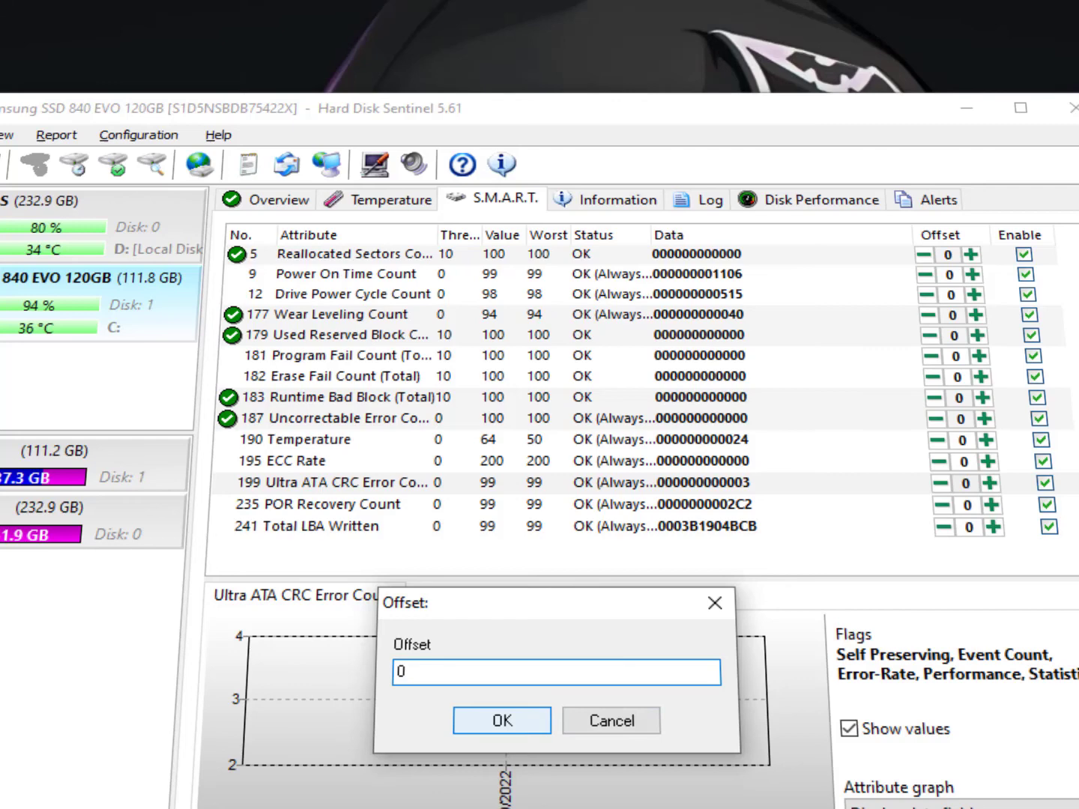
key("Return")
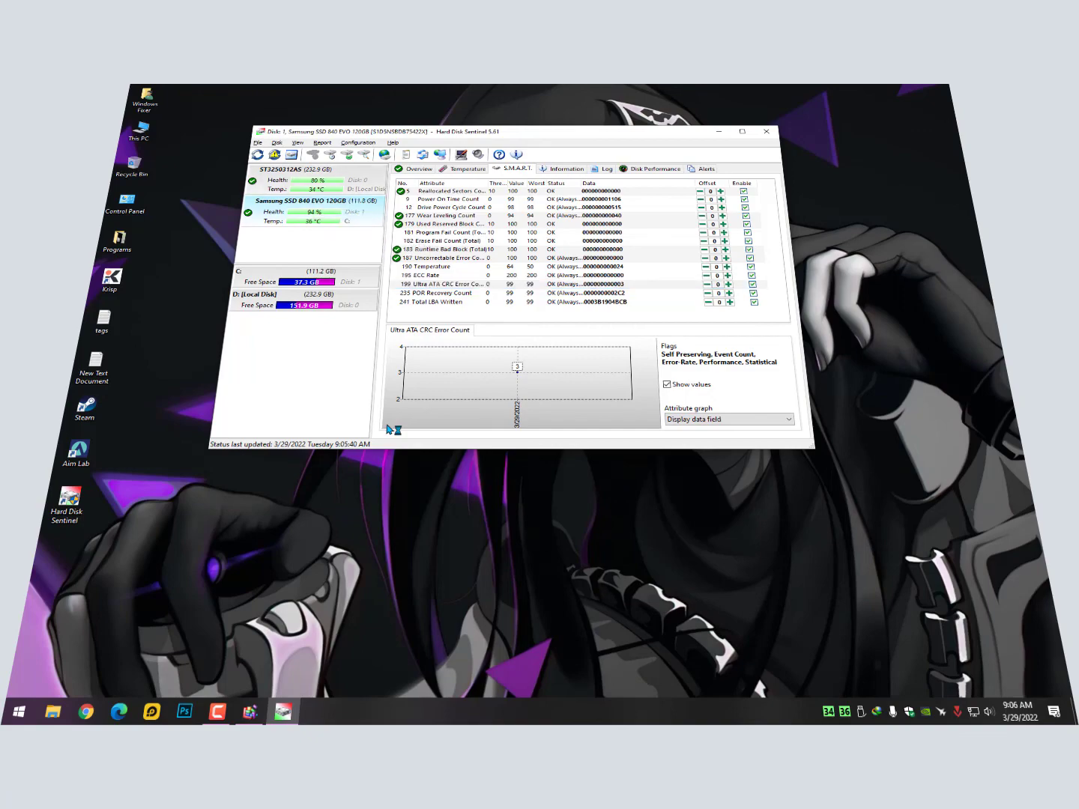
Step: Review the S.M.A.R.T. attributes of the ST3250312AS disk again, and return to those of the Samsung SSD
key("Up")
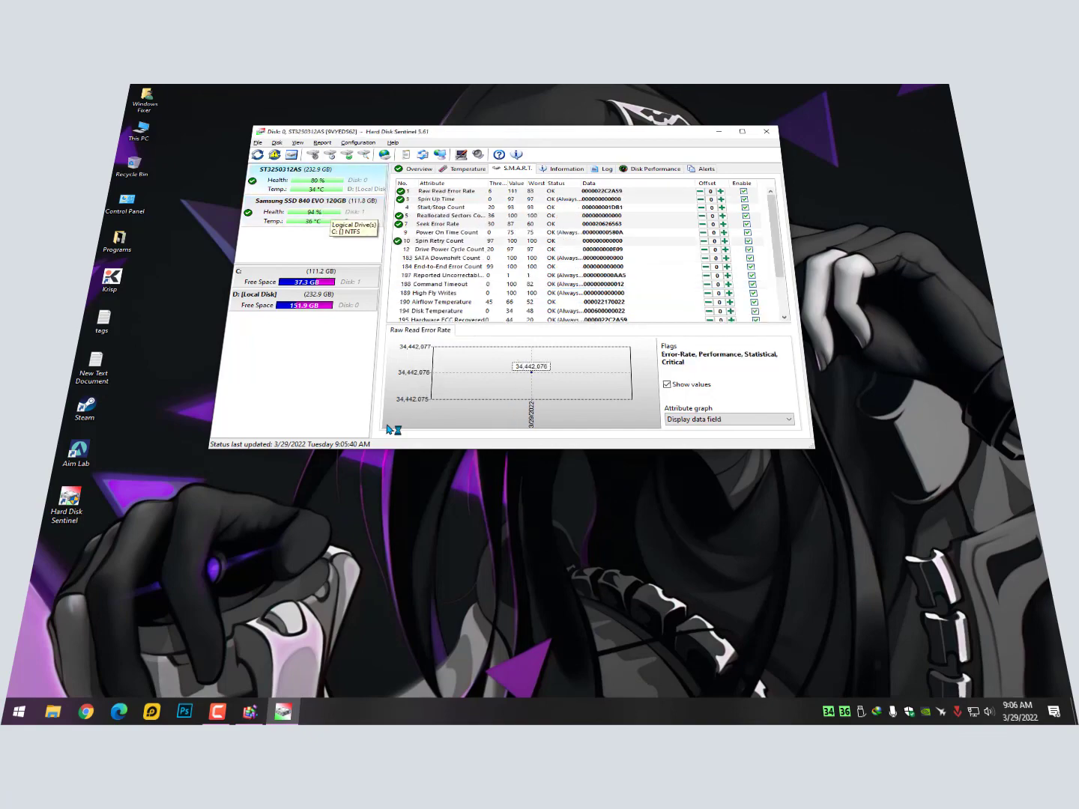
key("Down")
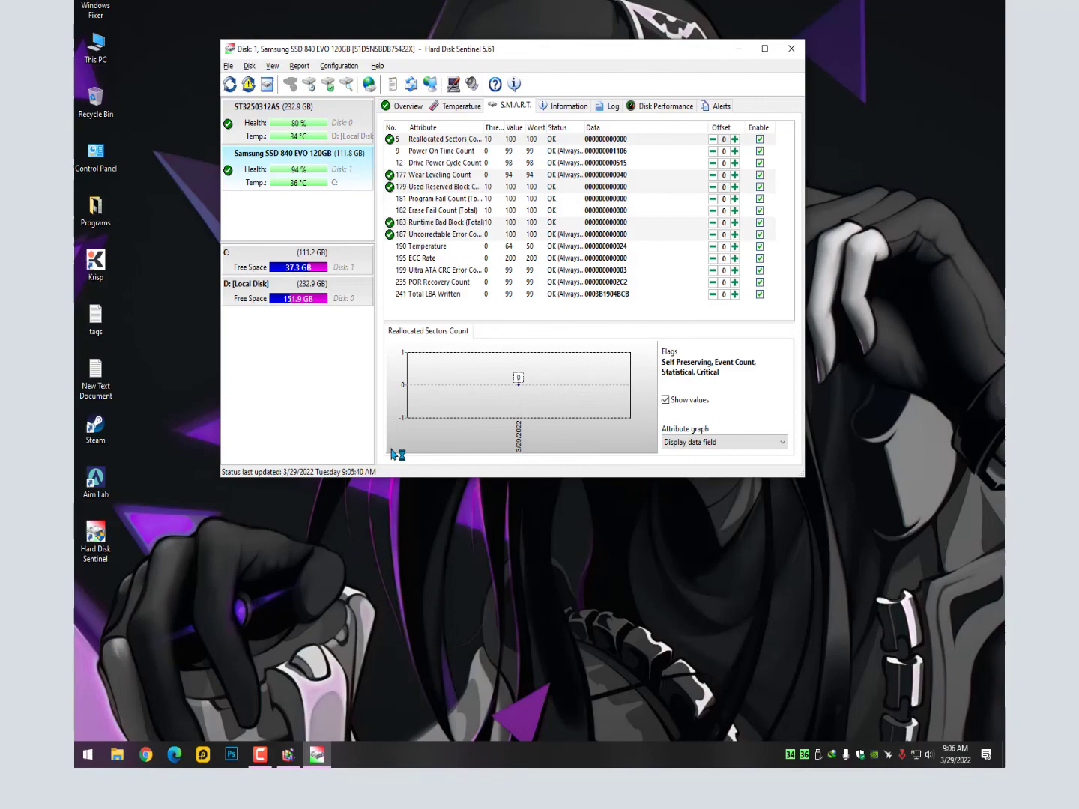